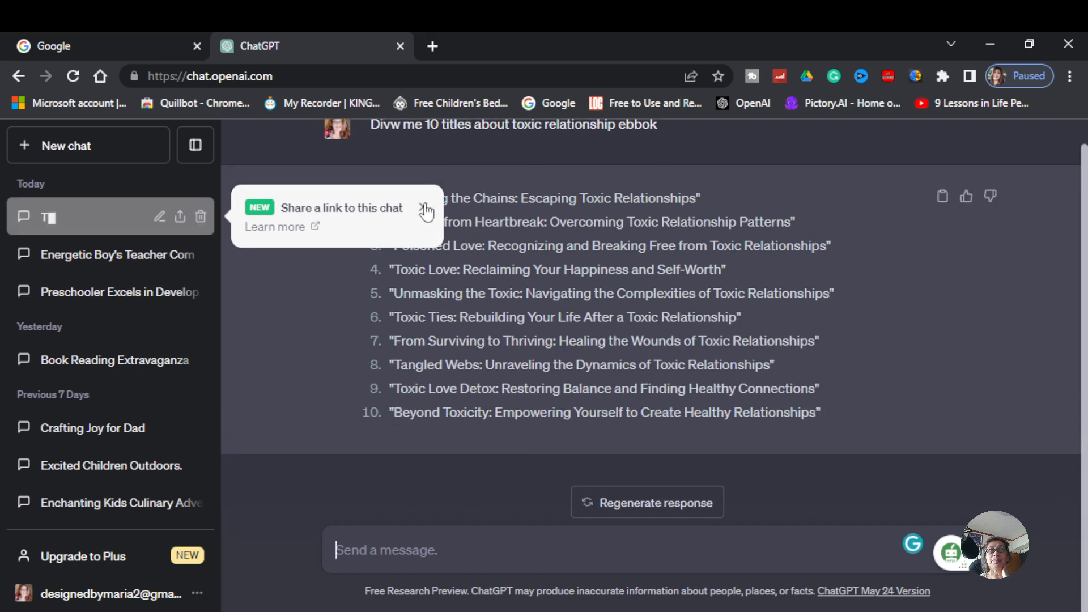
Step: Create a blank Google Docs document and paste in the title "Healing from Heartbreak: Overcoming Toxic Relationship Patterns"
{"action": "left_click", "coordinate": [424, 208]}
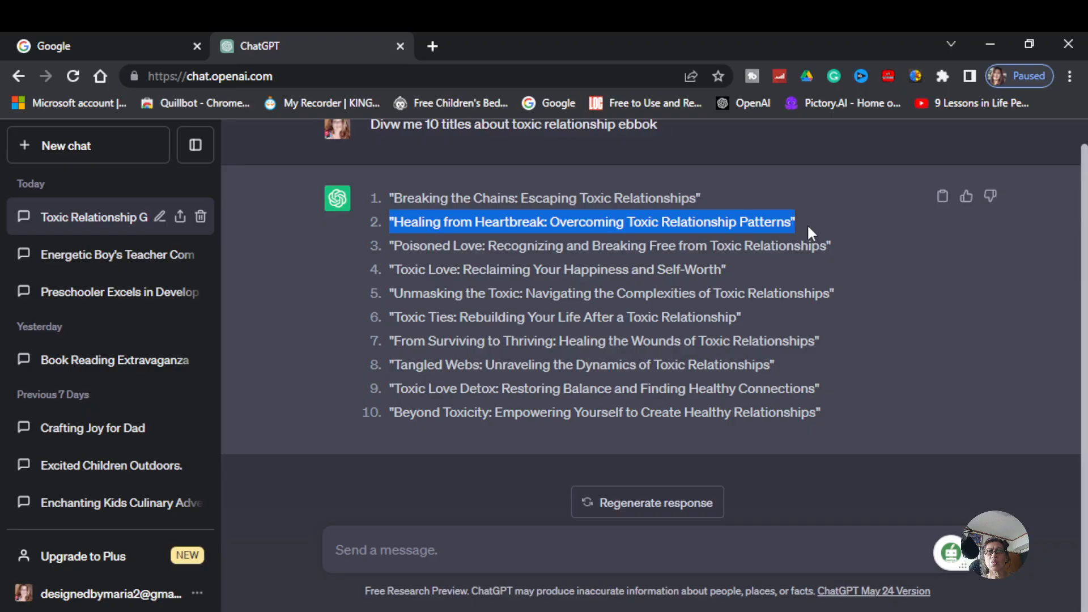
{"action": "left_click", "coordinate": [433, 46]}
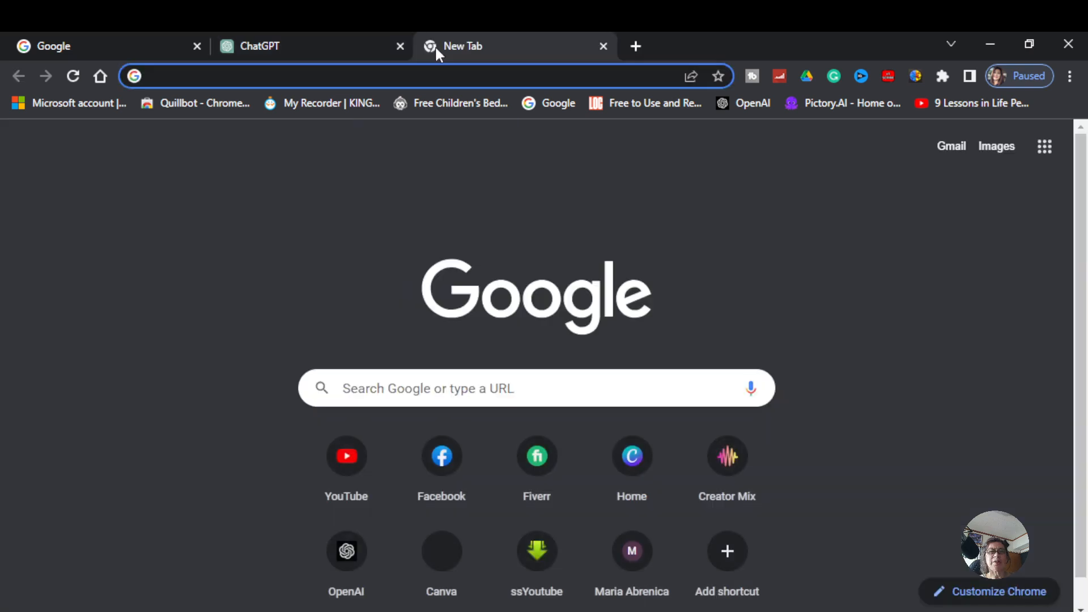
{"action": "left_click", "coordinate": [406, 387]}
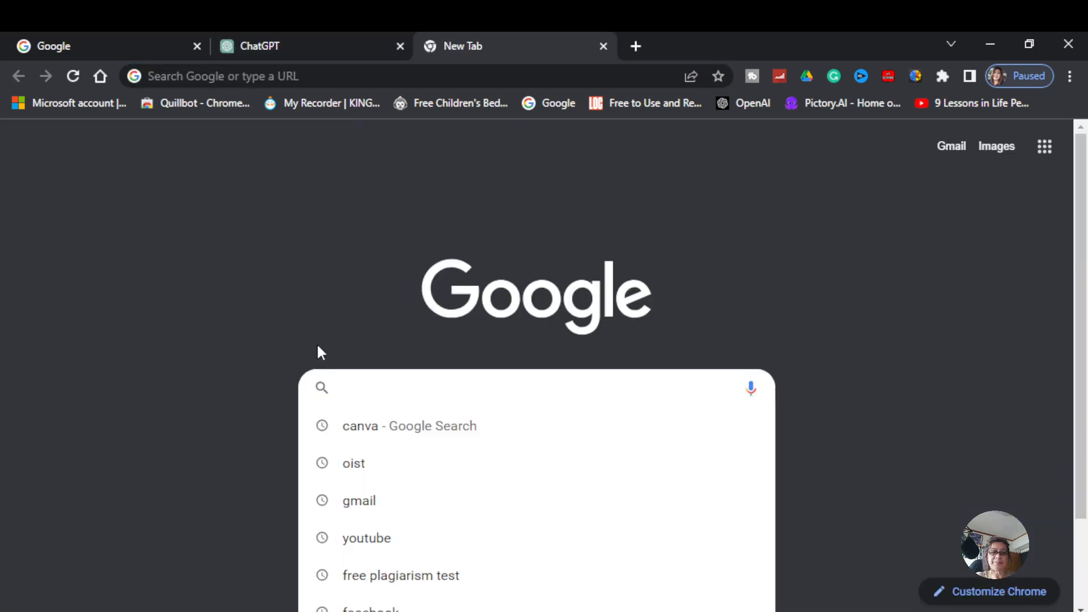
{"action": "type", "text": "google docs"}
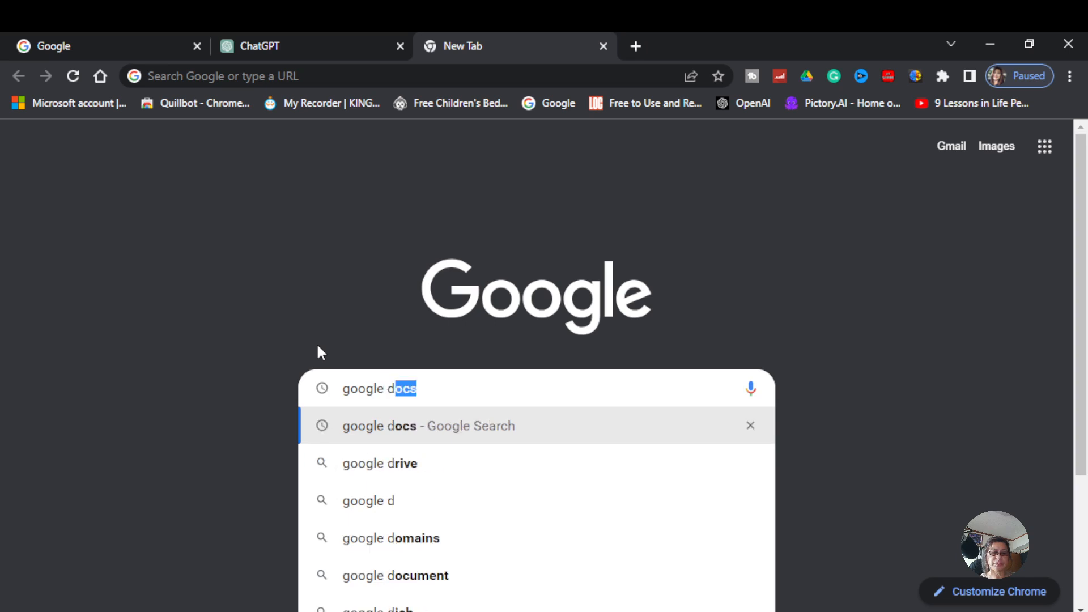
{"action": "key", "text": "Return"}
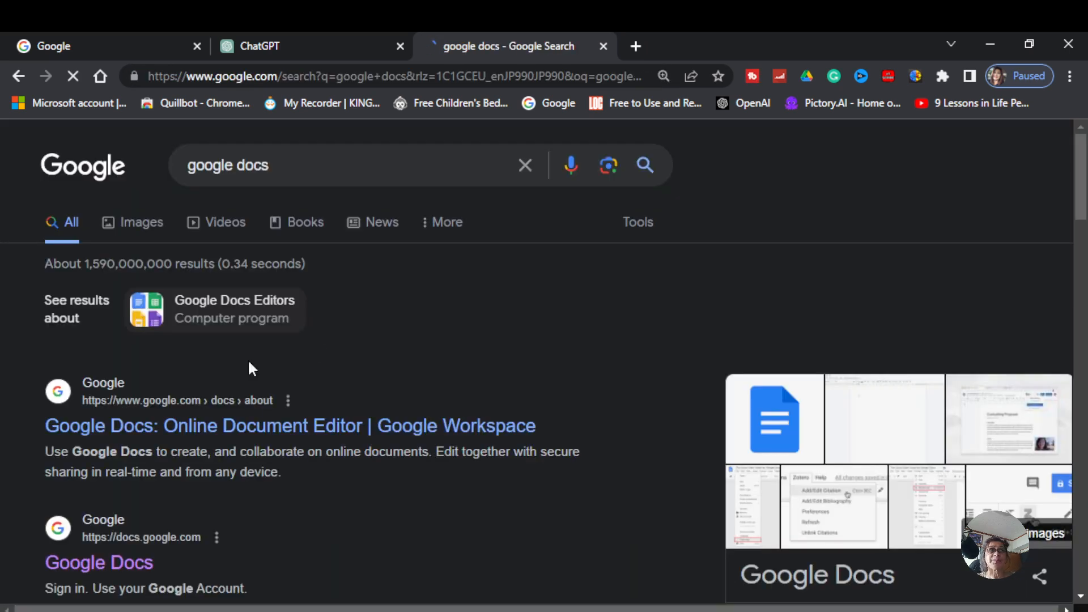
{"action": "left_click", "coordinate": [128, 567]}
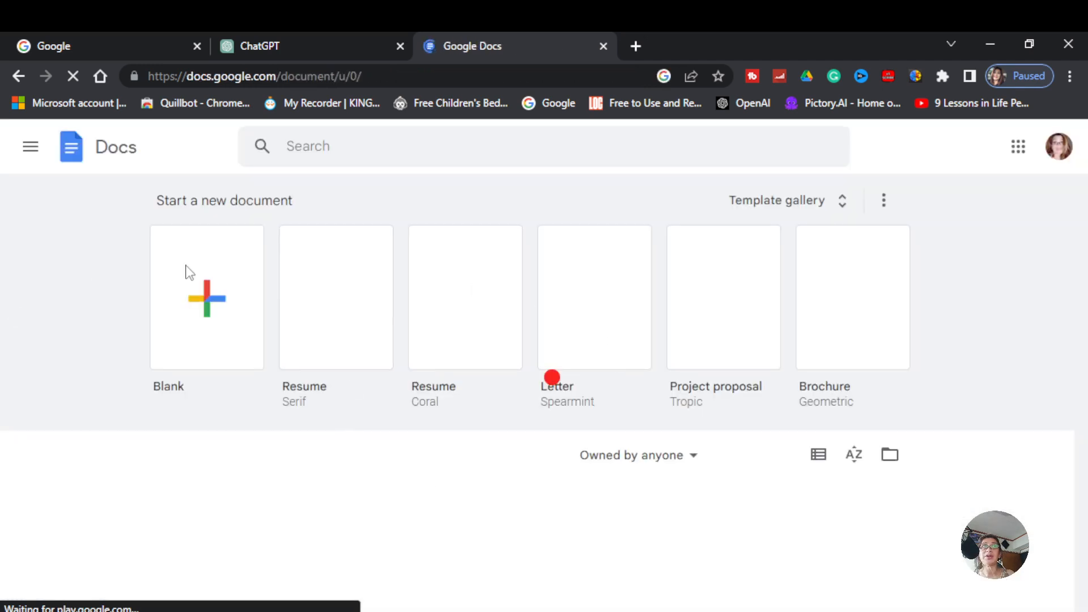
{"action": "left_click", "coordinate": [215, 309]}
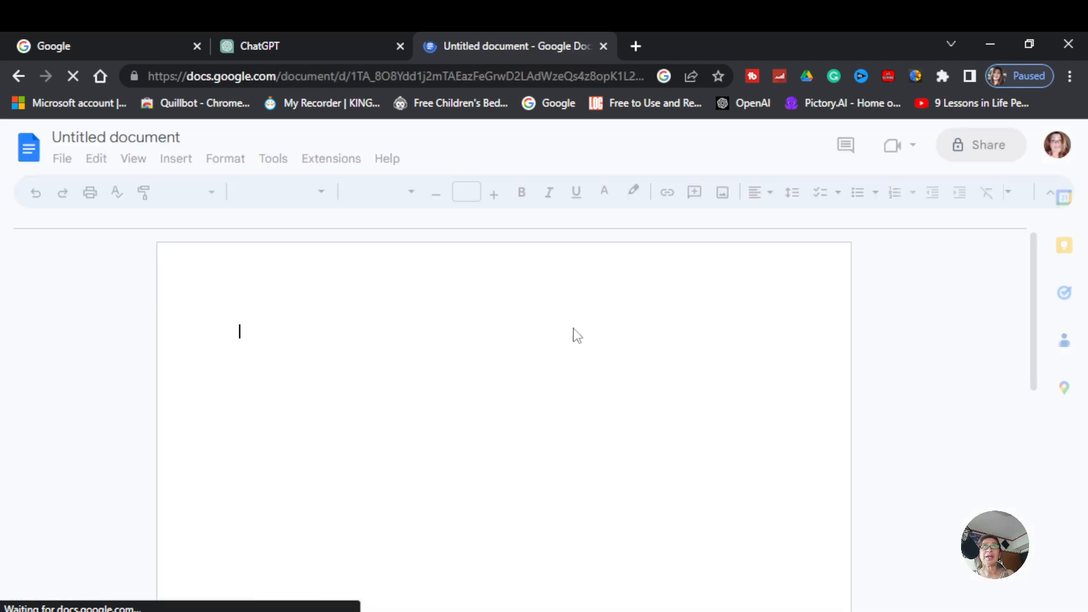
{"action": "type", "text": "1. \"Healing from Heartbreak: Overcoming Toxic Relationship Patterns\""}
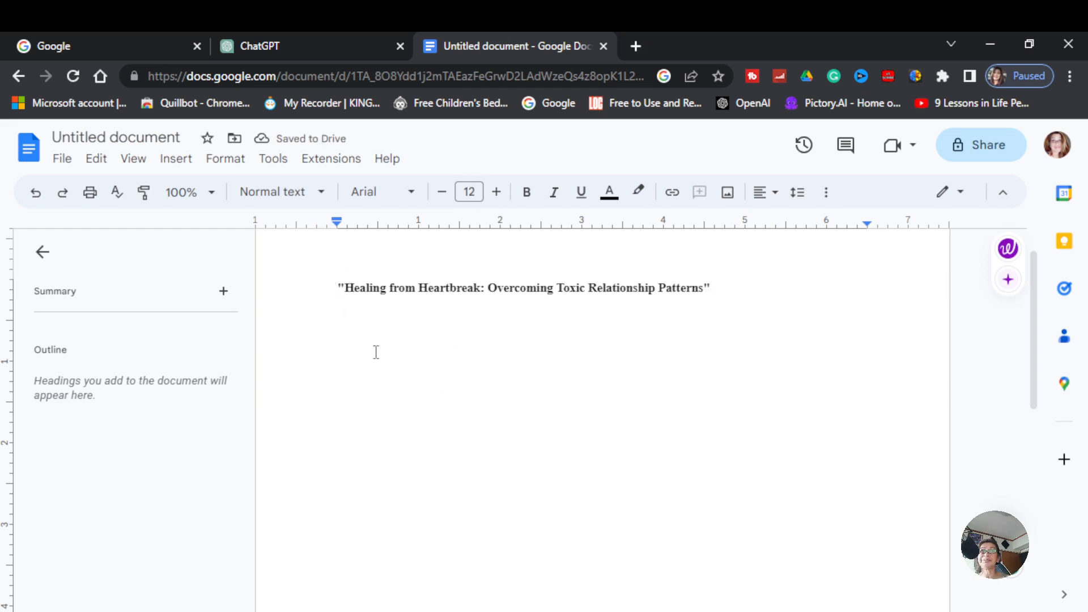
Step: Switch to ChatGPT and send the prompt "Weite an outline about the ebook of toxic relationship"
{"action": "type", "text": "outline about the ebook of toxic relat"}
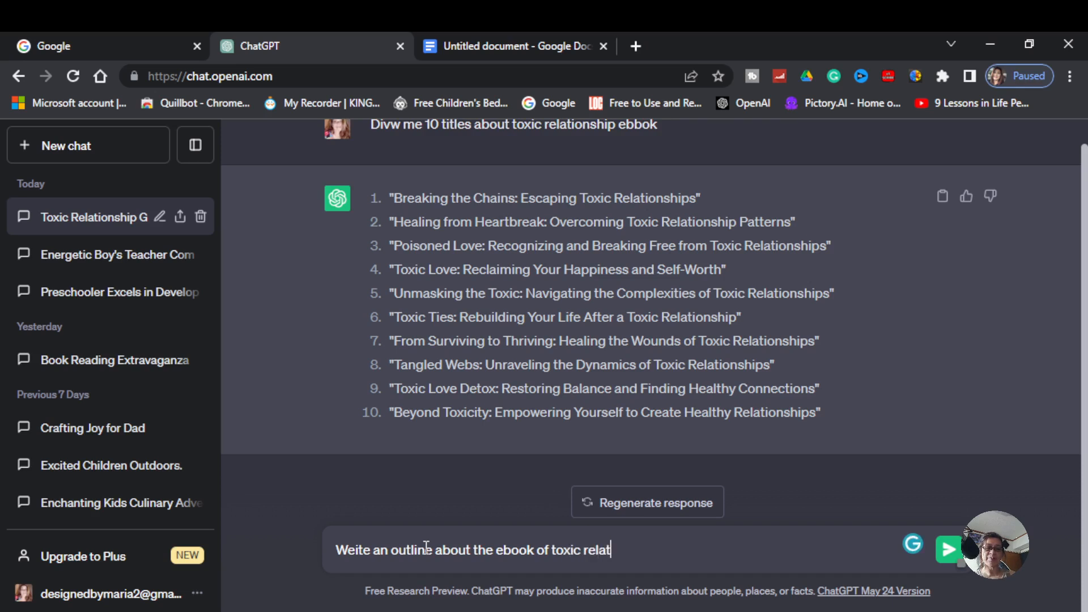
{"action": "type", "text": "ionship"}
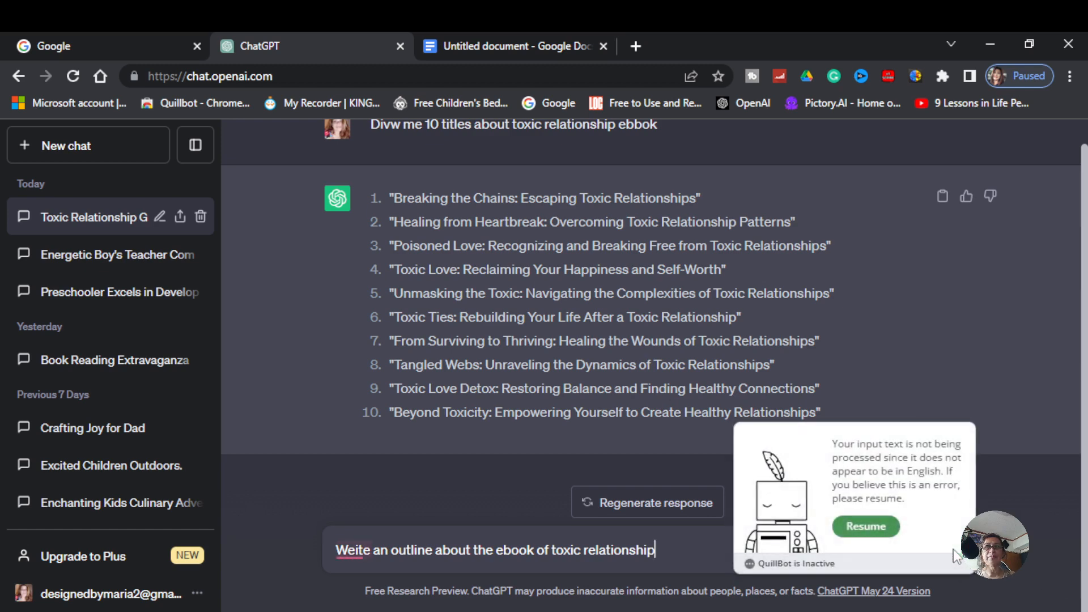
{"action": "left_click", "coordinate": [948, 550]}
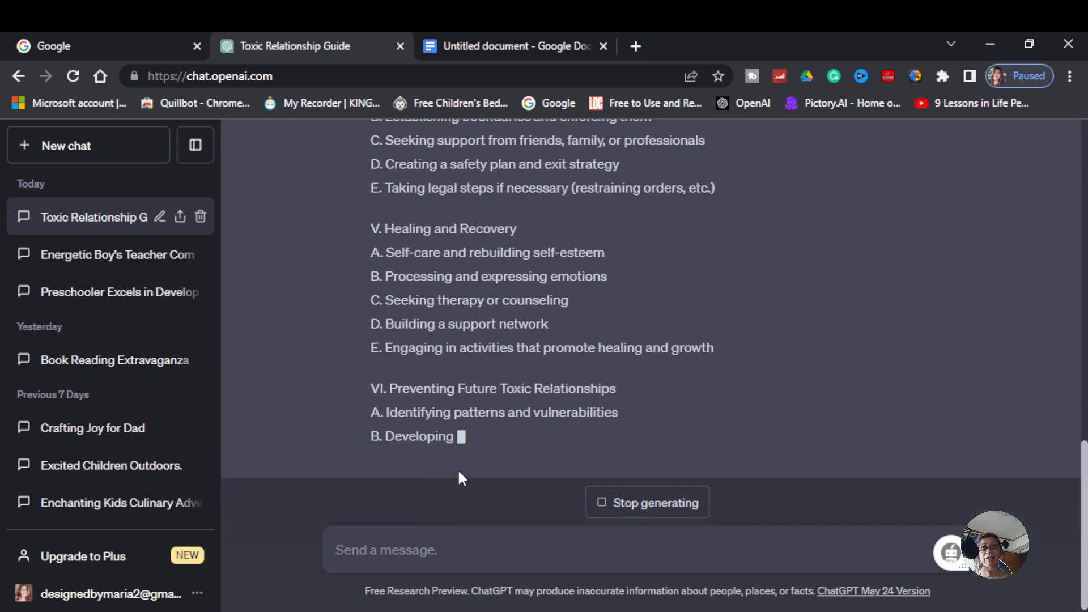
Step: Copy ChatGPT's full ebook outline and paste it below the title in the Google Docs document
{"action": "left_click_drag", "start_coordinate": [457, 468], "coordinate": [368, 255]}
{"action": "right_click", "coordinate": [386, 279]}
{"action": "left_click", "coordinate": [453, 291]}
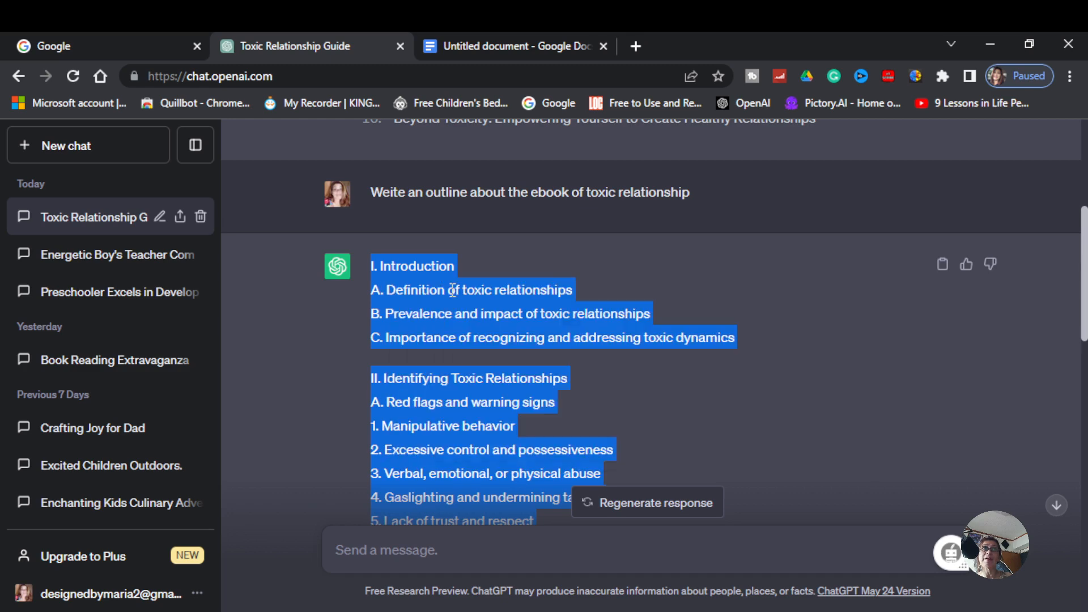
{"action": "left_click", "coordinate": [557, 48]}
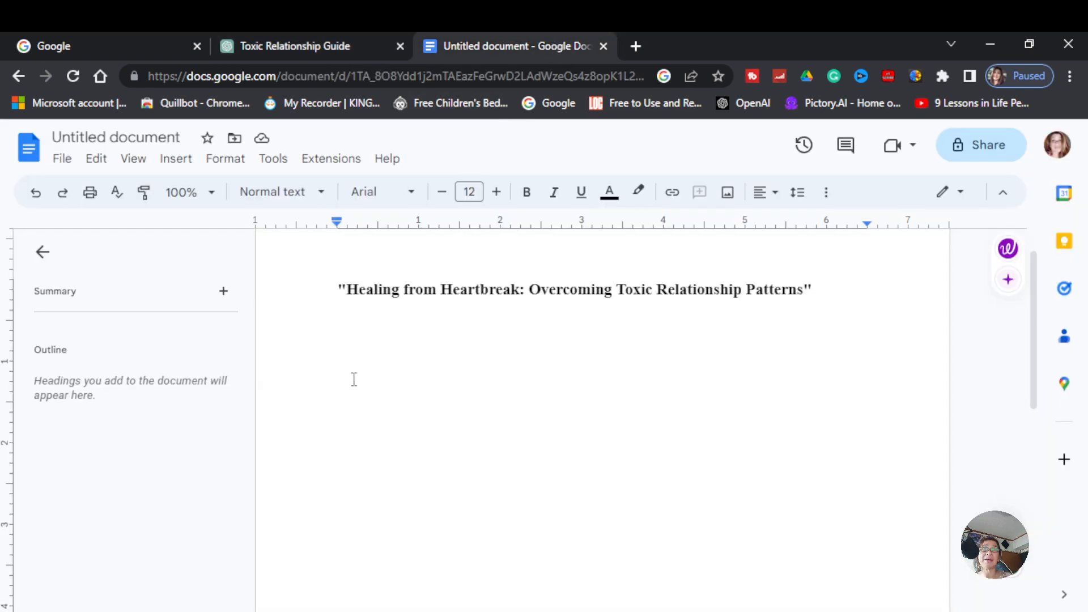
{"action": "key", "text": "Return"}
{"action": "right_click", "coordinate": [338, 352]}
{"action": "left_click", "coordinate": [389, 389]}
Step: Return to ChatGPT and send the prompt "Write an introduction about the ebook Toxic releationship"
{"action": "left_click", "coordinate": [332, 44]}
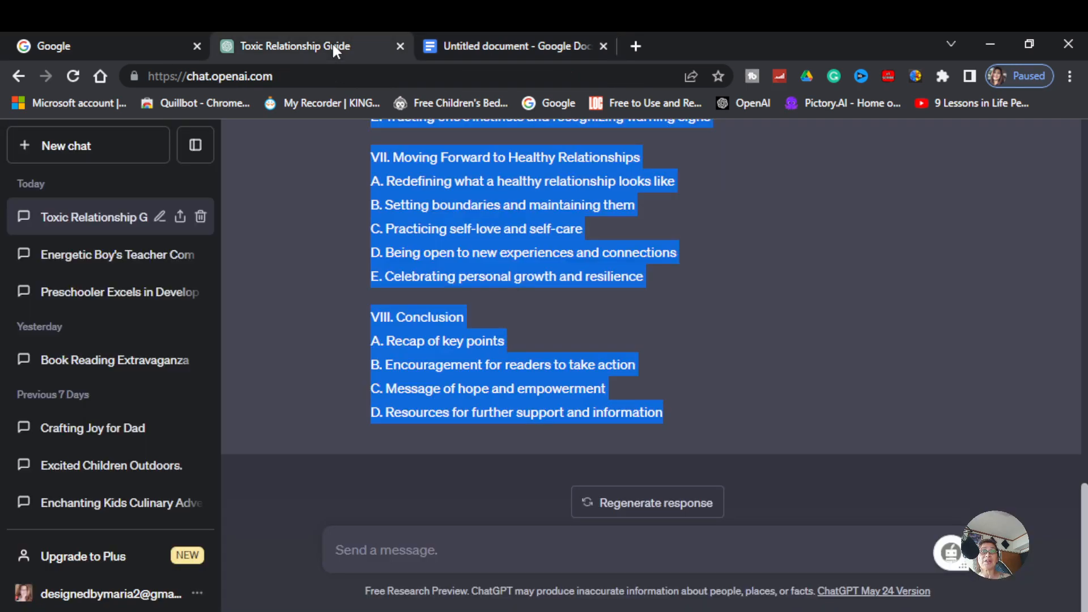
{"action": "left_click", "coordinate": [437, 554]}
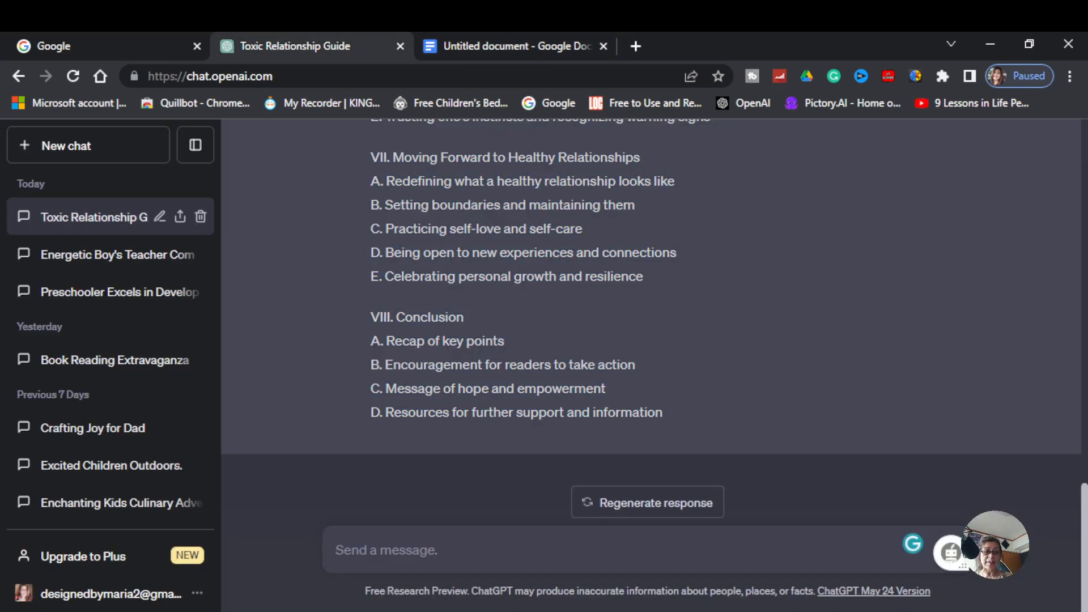
{"action": "type", "text": "W"}
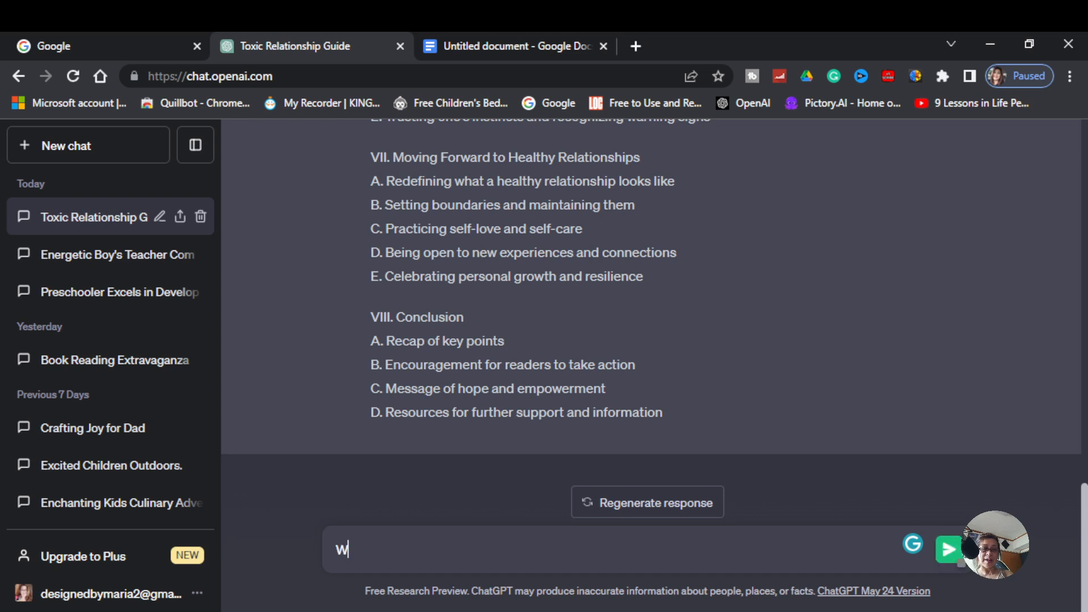
{"action": "type", "text": "rite a"}
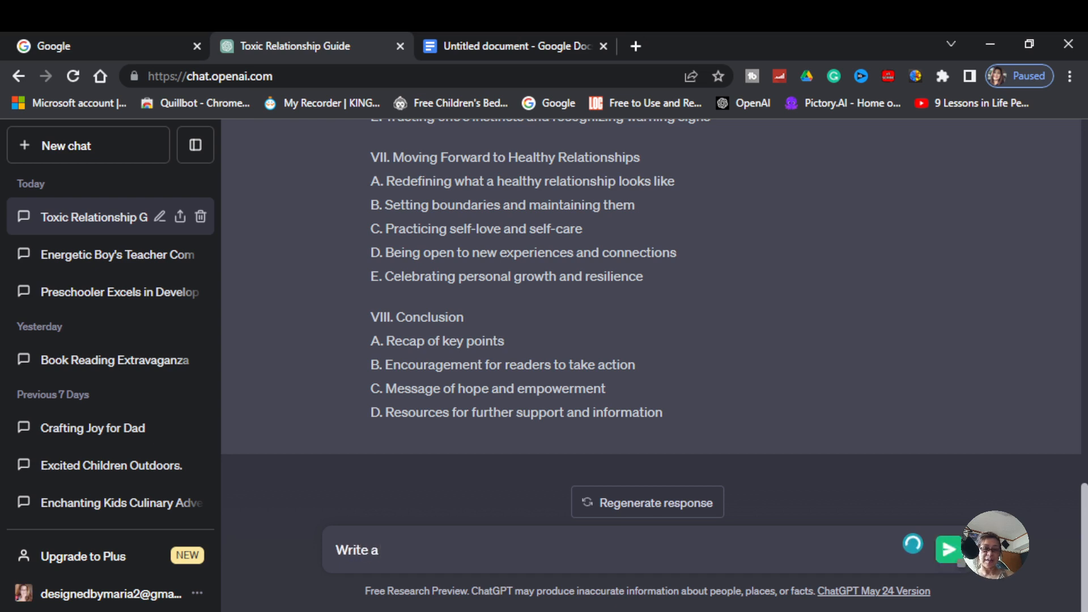
{"action": "type", "text": "n introduction about the ebook Toxic releationship"}
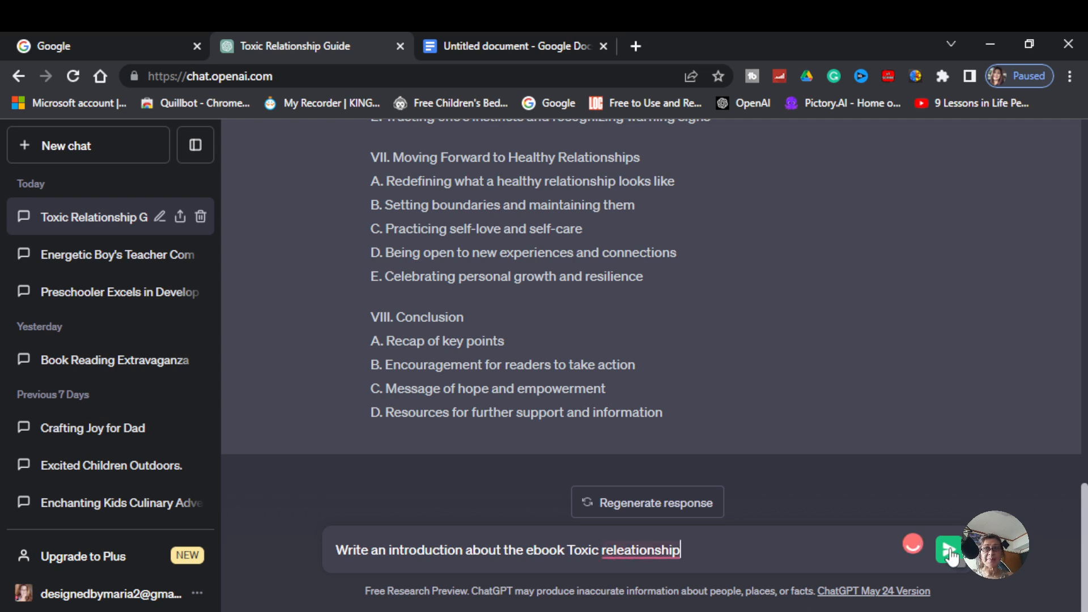
{"action": "key", "text": "Return"}
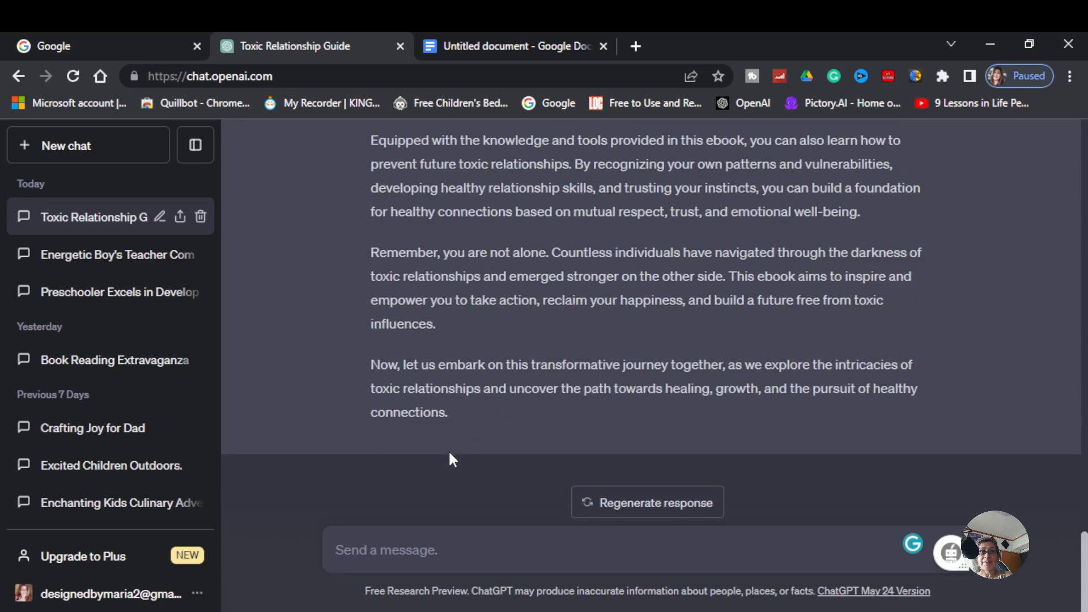
Step: Copy ChatGPT's introduction text and insert it without its source formatting under the "I. Introduction" heading in the Google Docs document
{"action": "scroll", "coordinate": [719, 404], "scroll_direction": "up", "scroll_amount": 5}
{"action": "scroll", "coordinate": [719, 403], "scroll_direction": "up", "scroll_amount": 4}
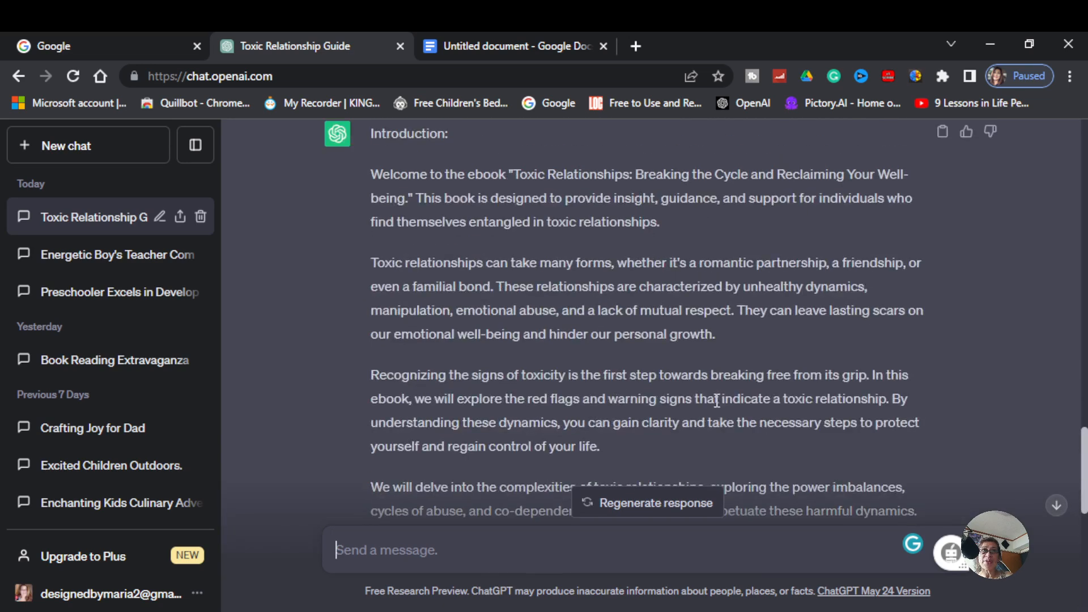
{"action": "scroll", "coordinate": [447, 356], "scroll_direction": "up", "scroll_amount": 4}
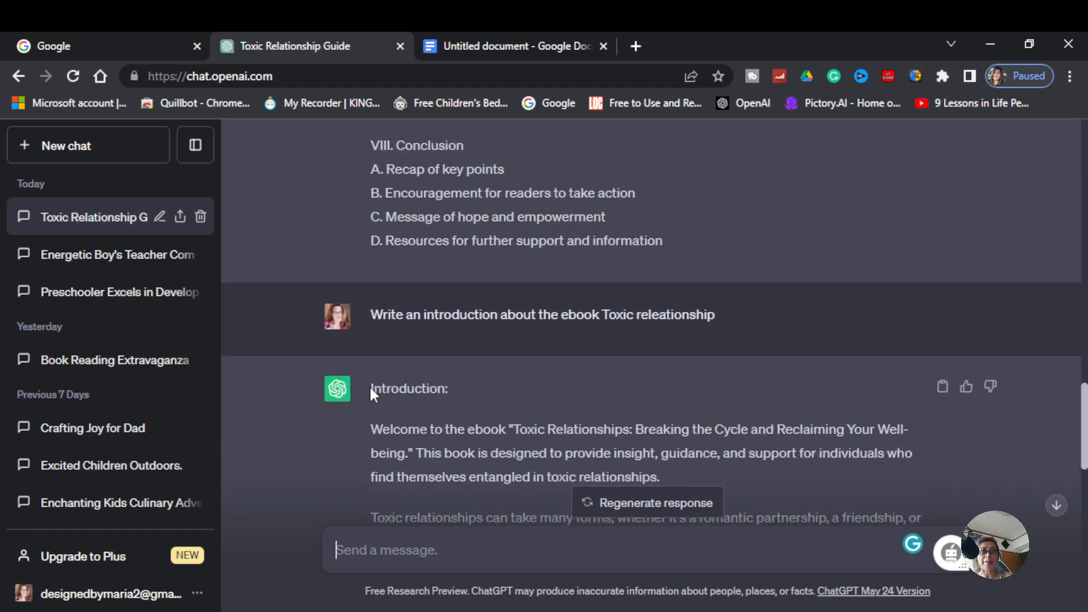
{"action": "left_click_drag", "start_coordinate": [370, 390], "coordinate": [448, 499]}
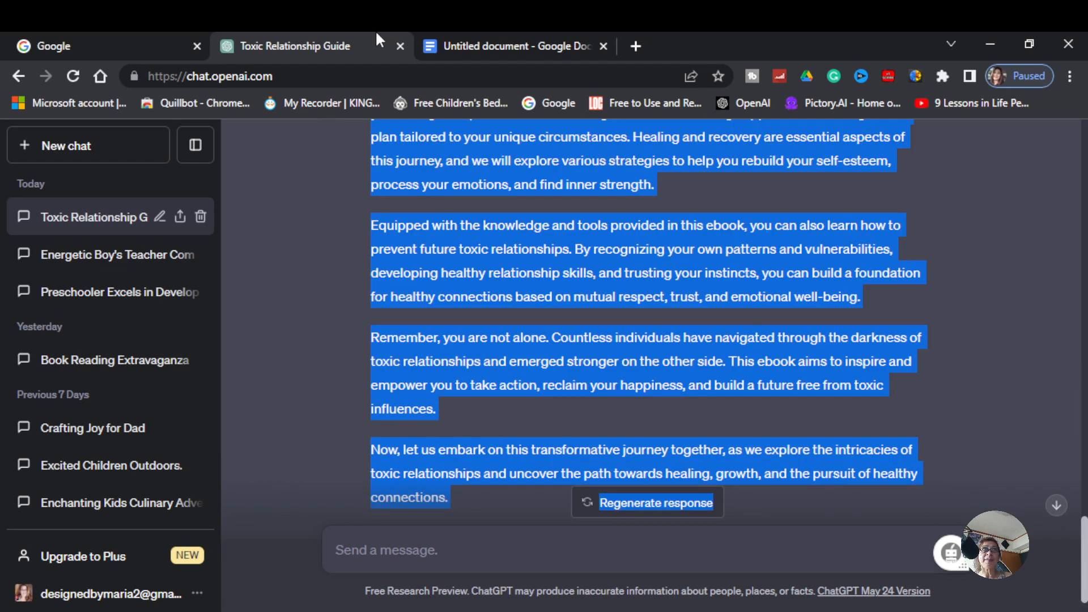
{"action": "left_click", "coordinate": [457, 51]}
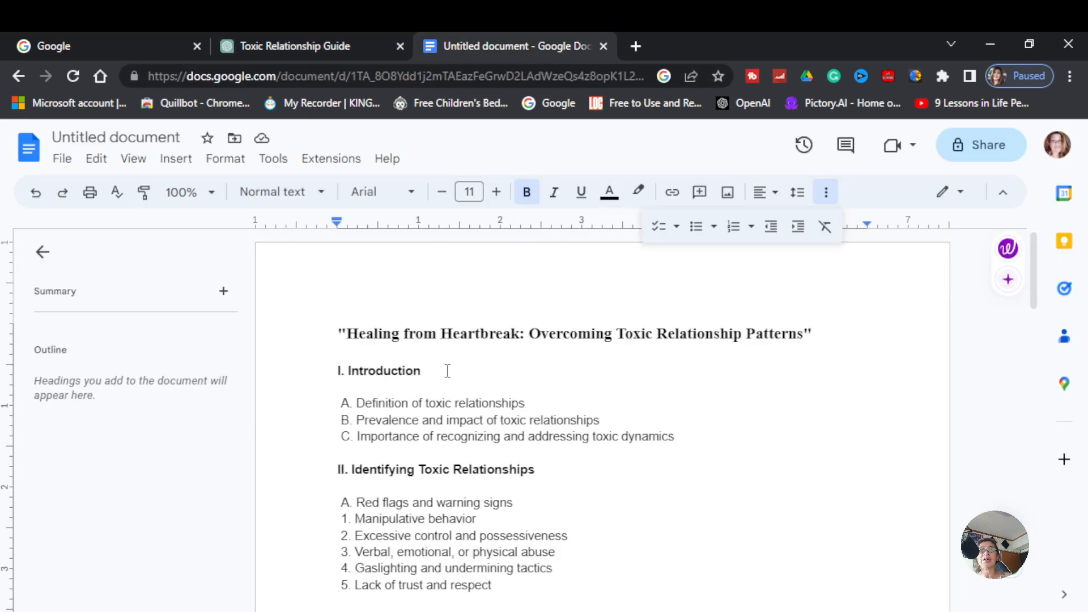
{"action": "right_click", "coordinate": [363, 387]}
{"action": "left_click", "coordinate": [407, 389]}
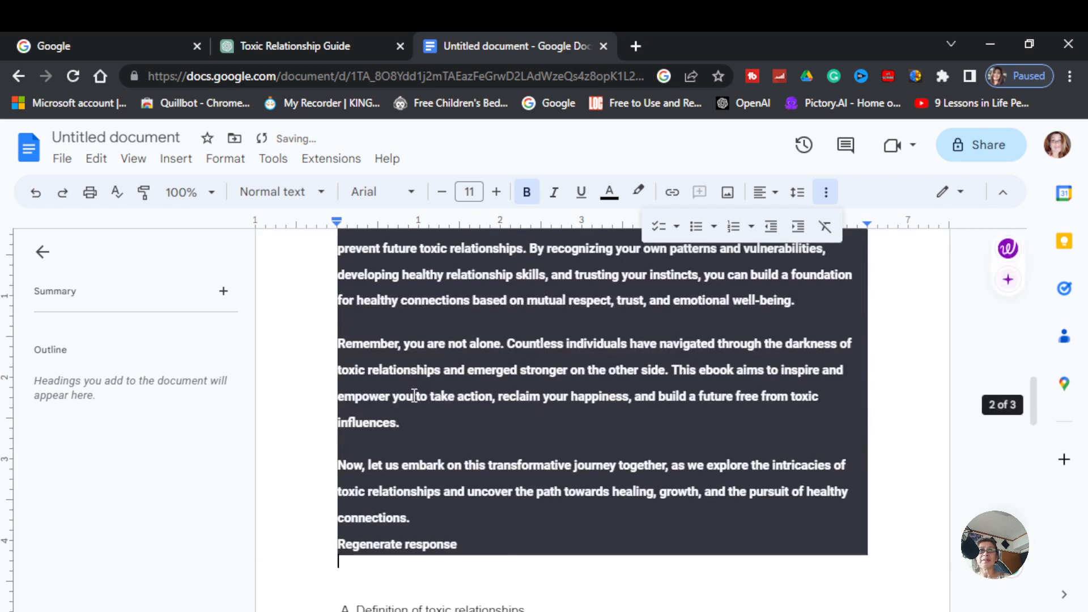
{"action": "key", "text": "ctrl+z"}
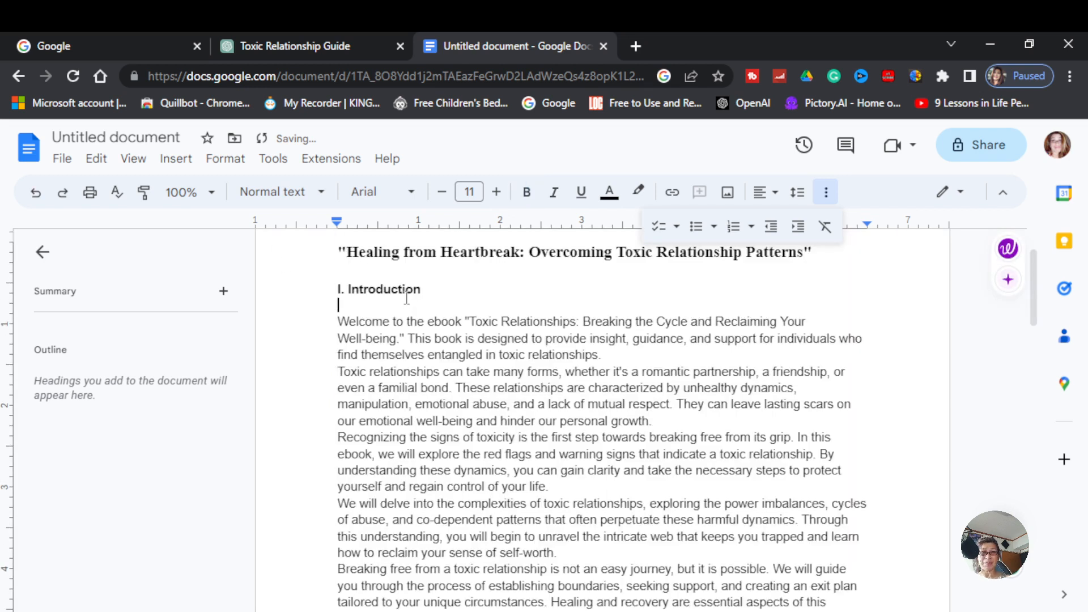
Step: Copy all introduction paragraphs in the document, from "Welcome to the ebook" through "the pursuit of healthy connections."
{"action": "scroll", "coordinate": [406, 298], "scroll_direction": "up", "scroll_amount": 1}
{"action": "left_click_drag", "start_coordinate": [338, 403], "coordinate": [865, 567]}
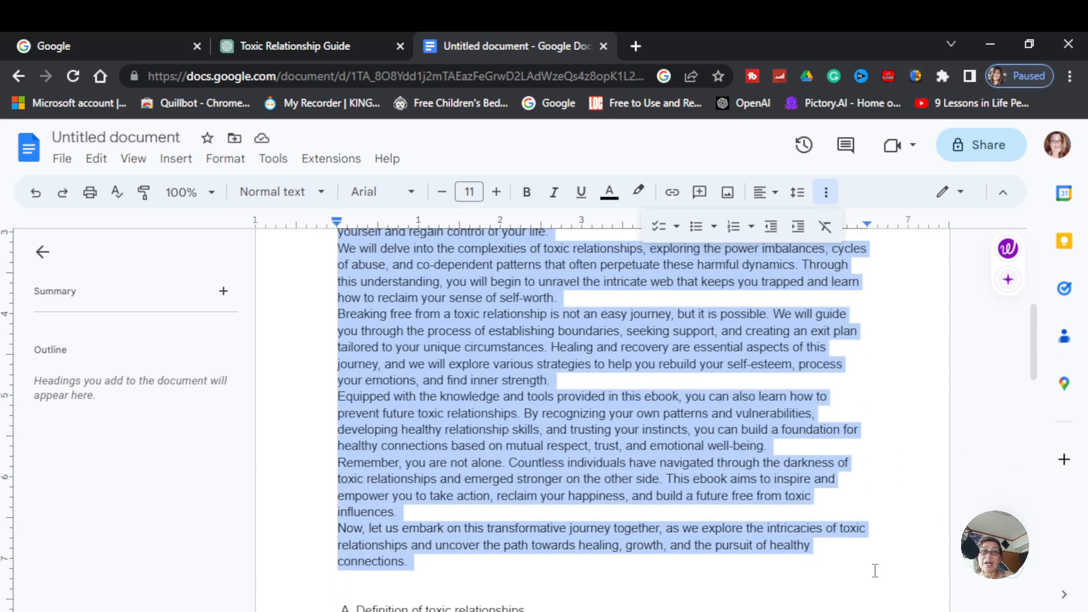
{"action": "right_click", "coordinate": [468, 407]}
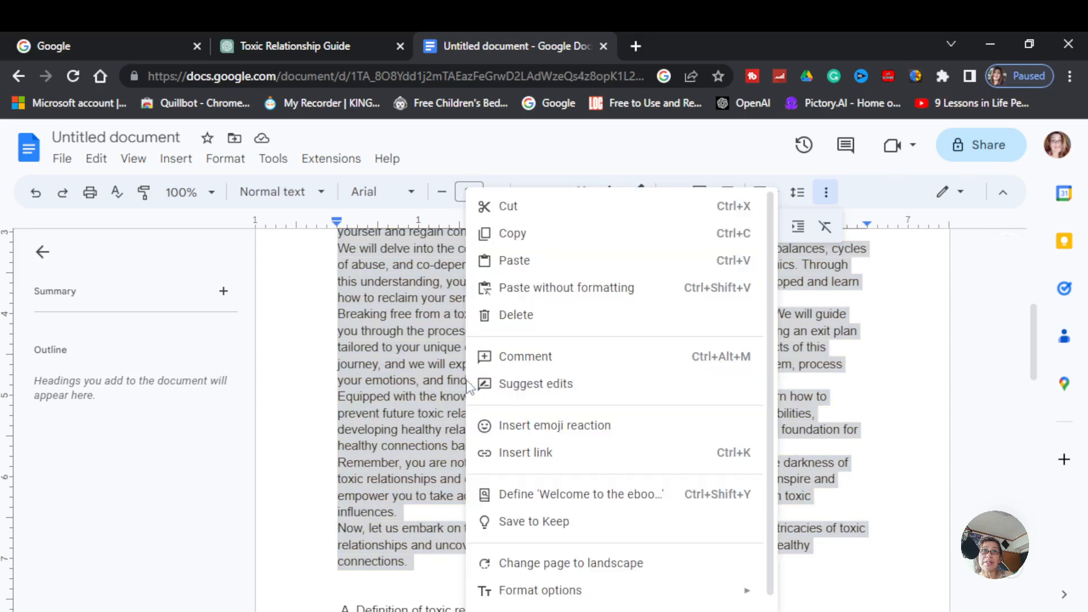
{"action": "left_click", "coordinate": [527, 235]}
Step: Open QuillBot's paraphrasing tool in a new browser tab and paste the copied introduction as its input text
{"action": "left_click", "coordinate": [637, 40]}
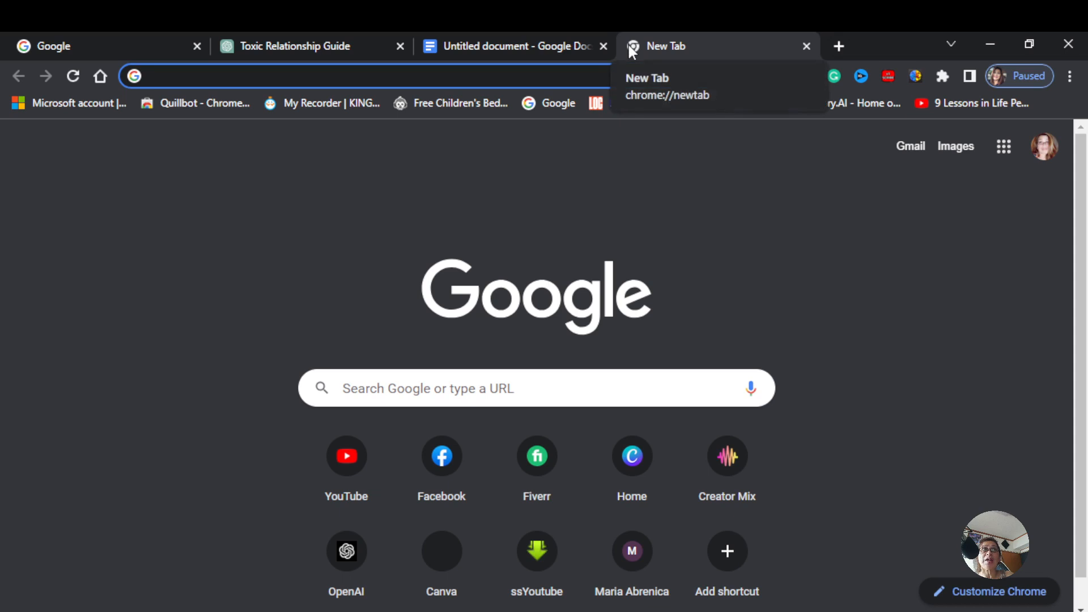
{"action": "type", "text": "quil"}
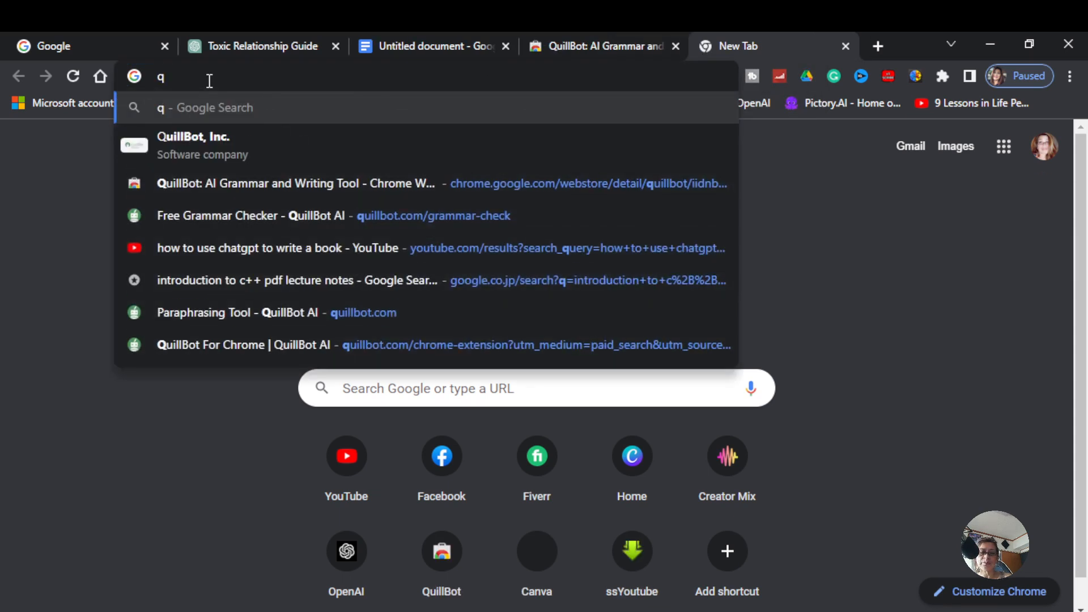
{"action": "left_click", "coordinate": [170, 139]}
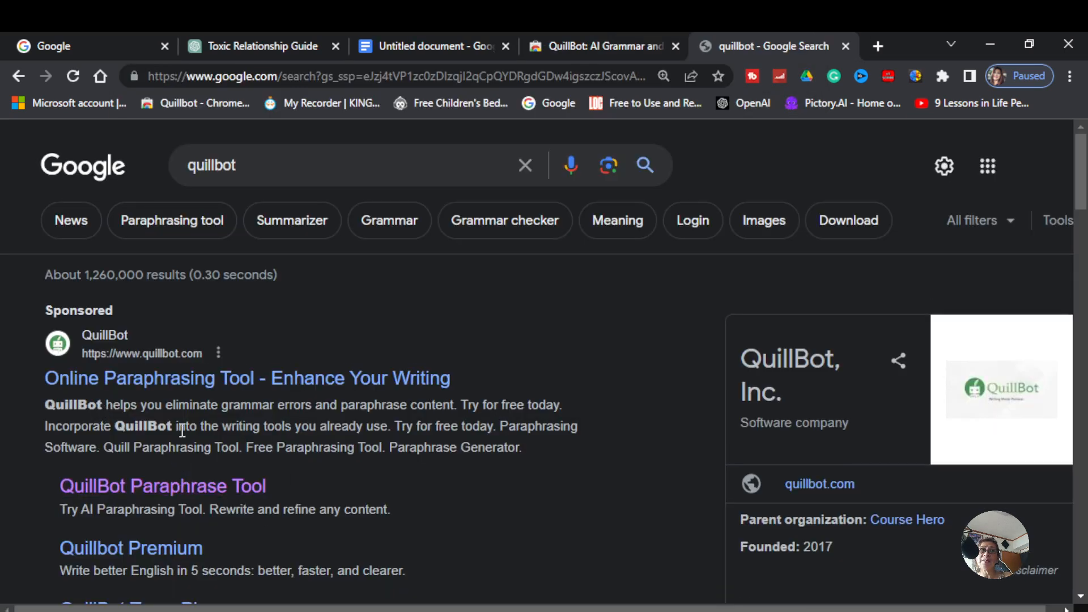
{"action": "left_click", "coordinate": [170, 486]}
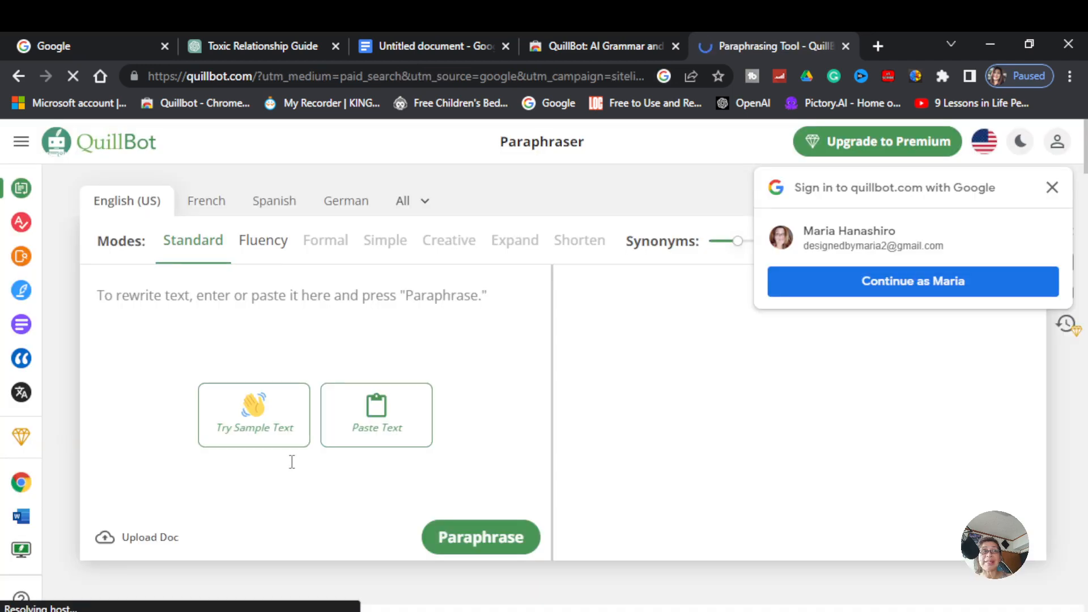
{"action": "right_click", "coordinate": [137, 348]}
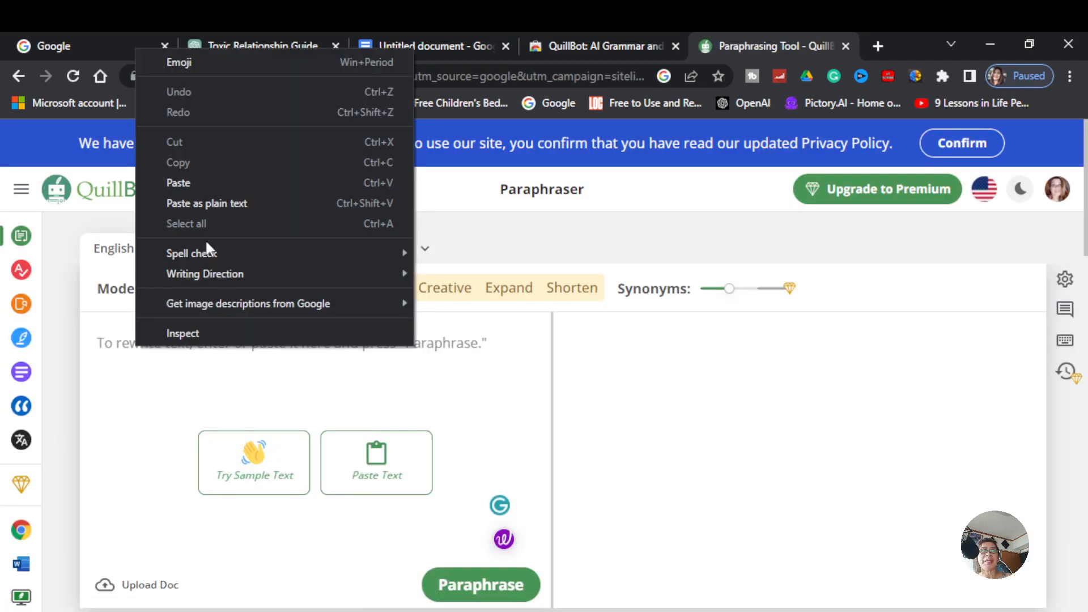
{"action": "left_click", "coordinate": [214, 186]}
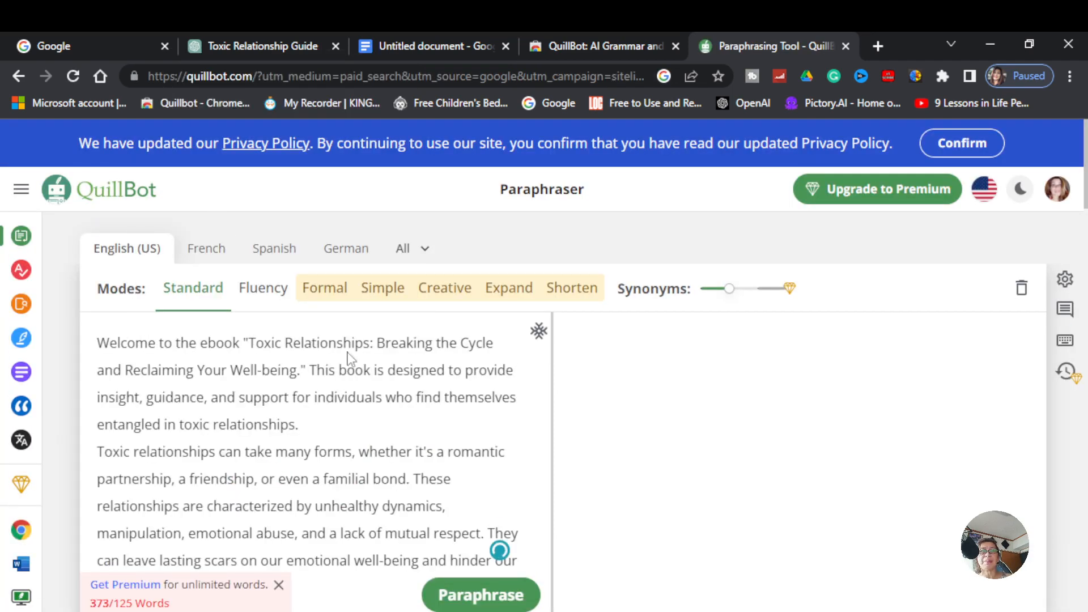
Step: Paste the next two introduction paragraphs, from "Recognizing the signs of toxicity" through "self-worth", into the emptied paraphraser input
{"action": "scroll", "coordinate": [256, 473], "scroll_direction": "down", "scroll_amount": 5}
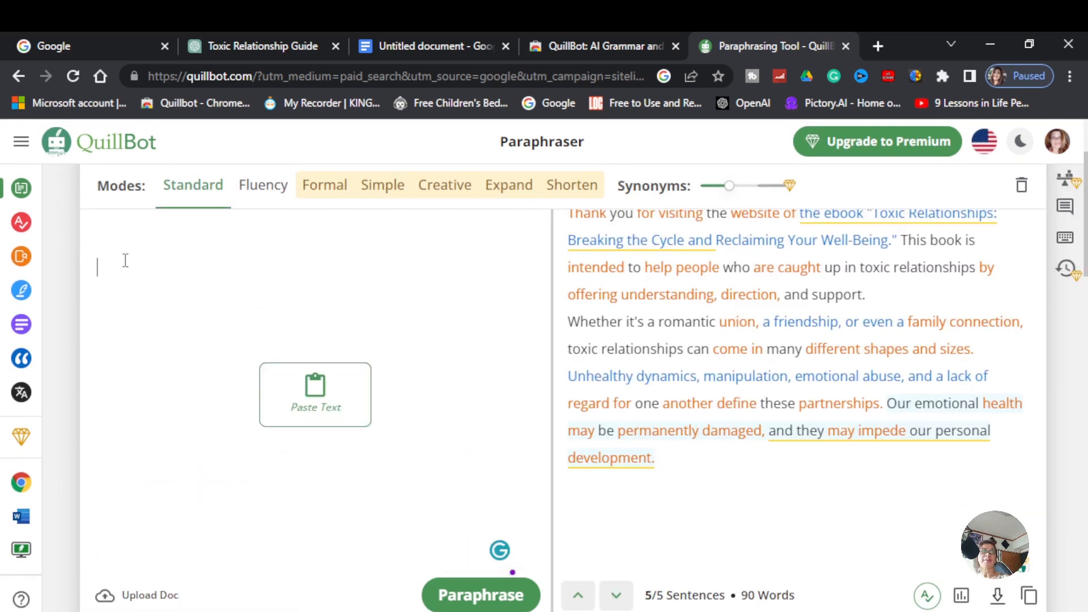
{"action": "right_click", "coordinate": [125, 260]}
{"action": "left_click", "coordinate": [197, 394]}
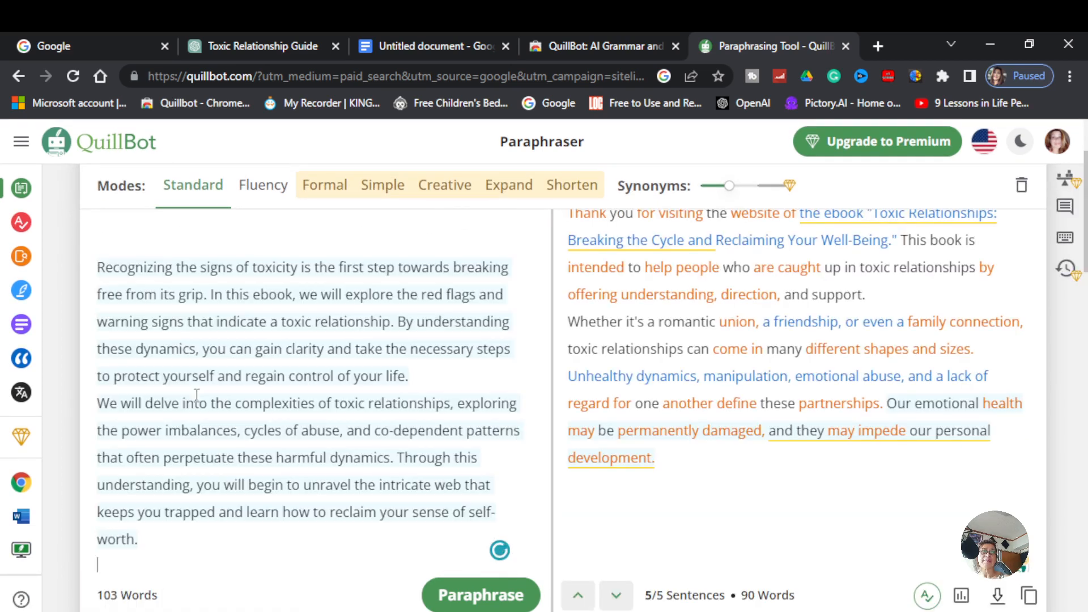
Step: Paraphrase the two pasted paragraphs in Standard mode and copy the full paraphrased result, from "The first step in escaping" through "self-worth"
{"action": "scroll", "coordinate": [156, 446], "scroll_direction": "down", "scroll_amount": 1}
{"action": "left_click", "coordinate": [483, 592]}
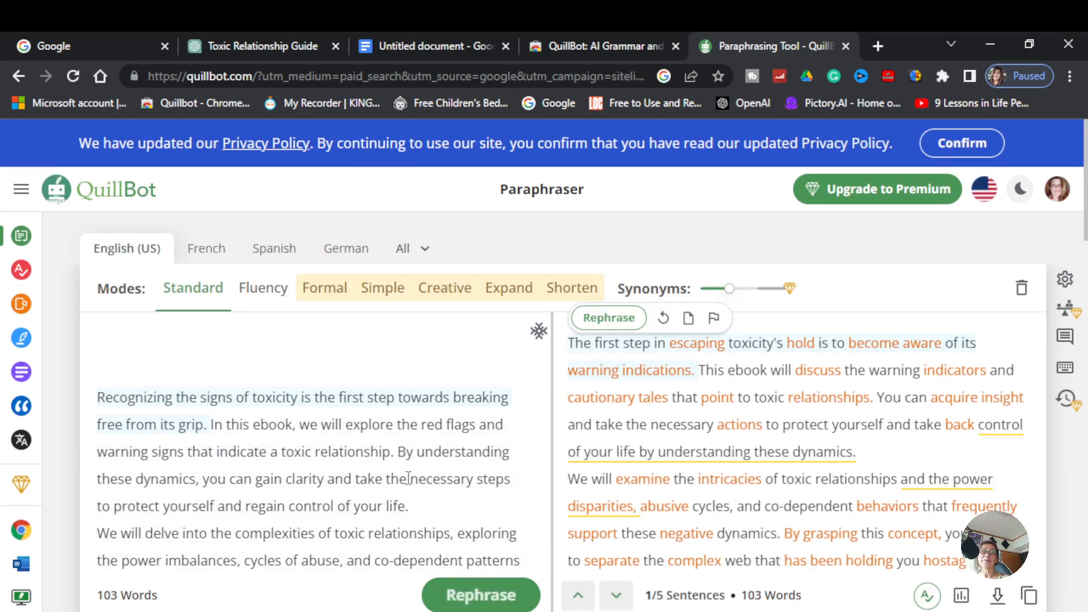
{"action": "scroll", "coordinate": [626, 466], "scroll_direction": "down", "scroll_amount": 2}
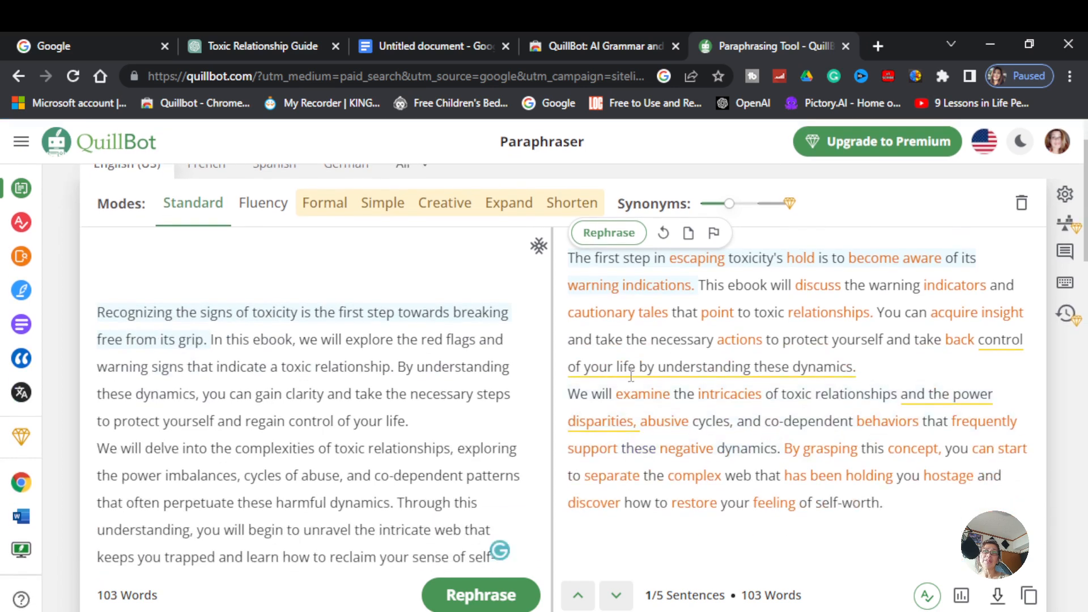
{"action": "left_click_drag", "start_coordinate": [569, 256], "coordinate": [919, 513]}
{"action": "right_click", "coordinate": [731, 360]}
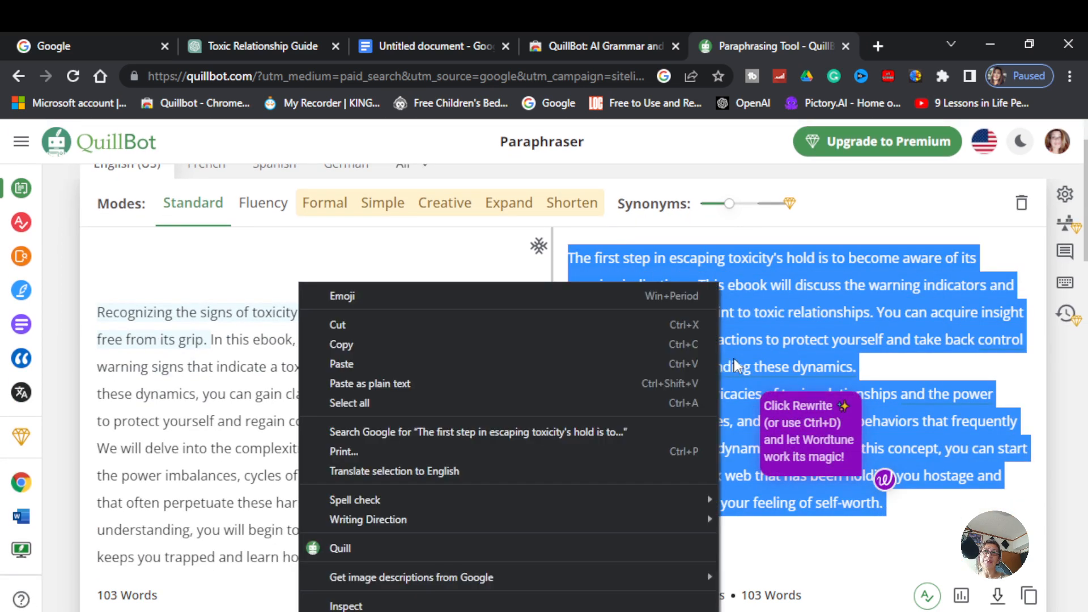
{"action": "left_click", "coordinate": [342, 344]}
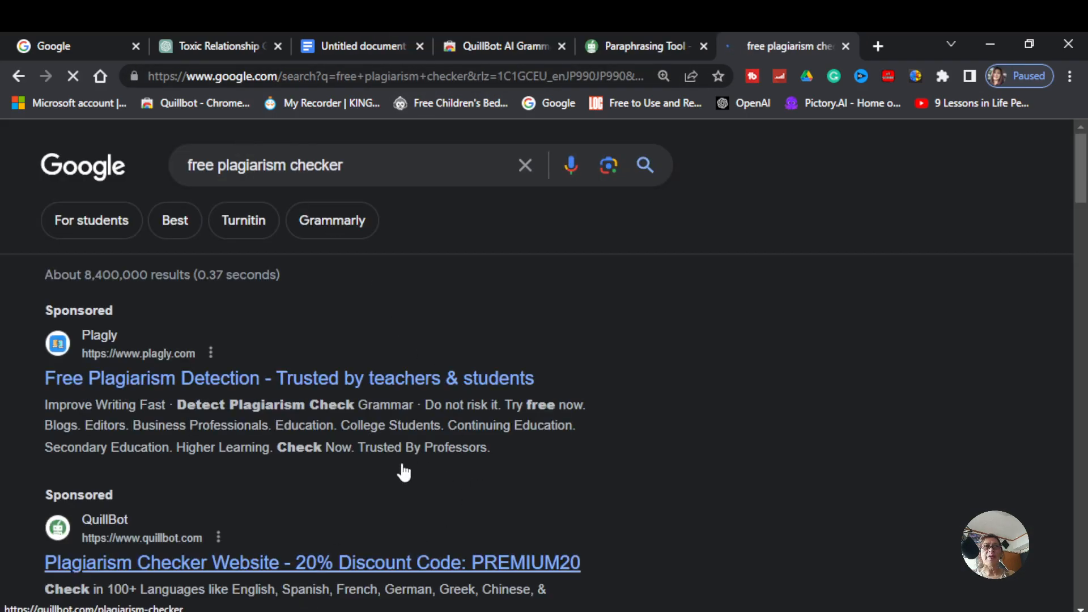
Step: Open plagiarismdetector.net from the "free plagiarism checker" search results and paste the copied text into its checking area
{"action": "scroll", "coordinate": [409, 466], "scroll_direction": "down", "scroll_amount": 7}
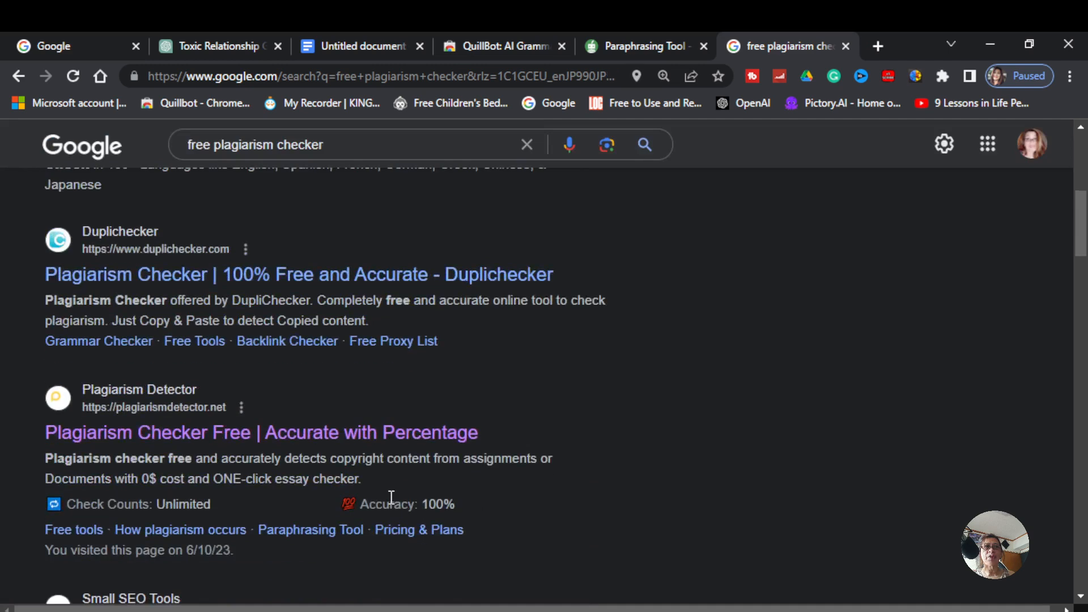
{"action": "left_click", "coordinate": [304, 437]}
{"action": "scroll", "coordinate": [717, 287], "scroll_direction": "down", "scroll_amount": 5}
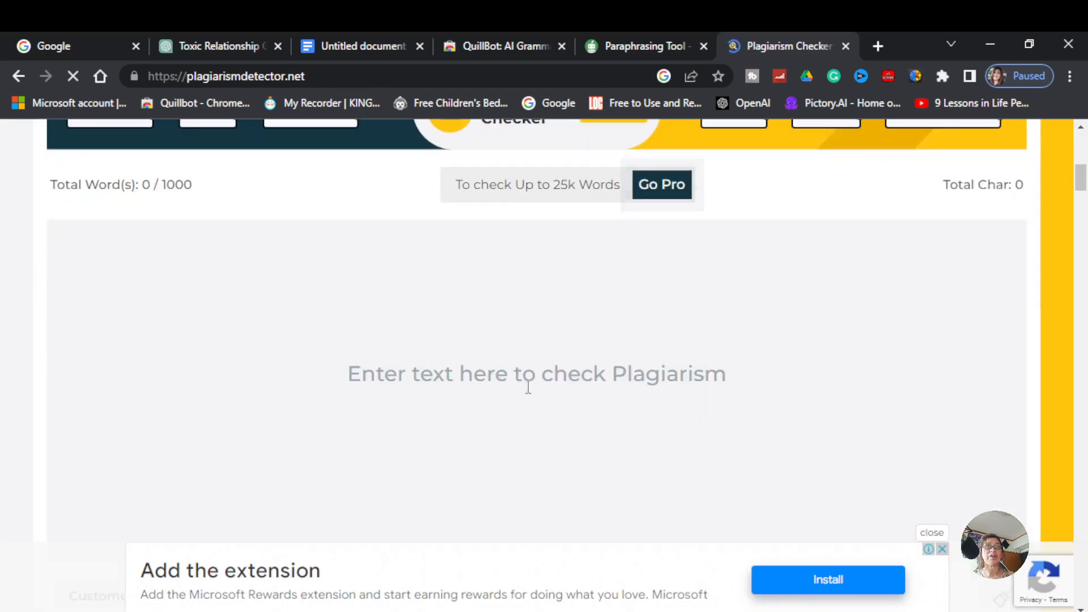
{"action": "right_click", "coordinate": [338, 442]}
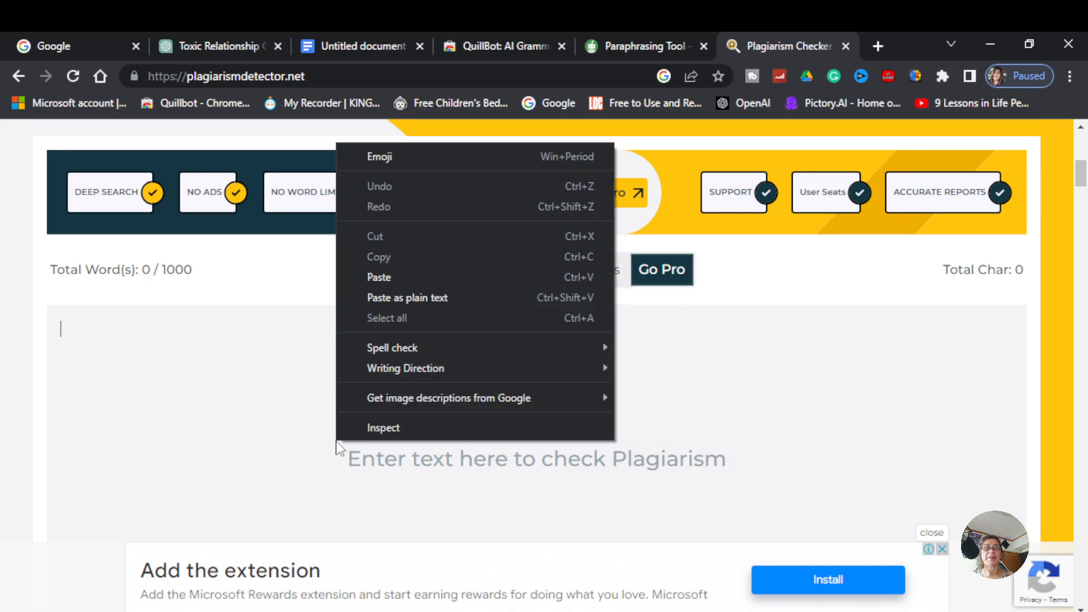
{"action": "left_click", "coordinate": [397, 278]}
{"action": "scroll", "coordinate": [278, 423], "scroll_direction": "up", "scroll_amount": 10}
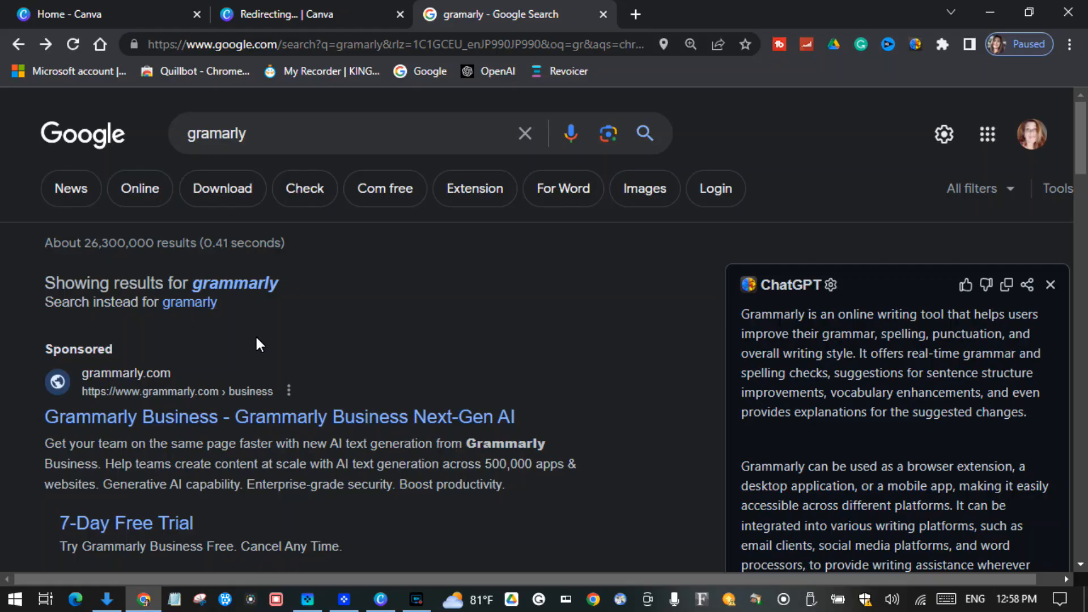
Step: Open Grammarly from the web search results and start a new document
{"action": "scroll", "coordinate": [256, 323], "scroll_direction": "down", "scroll_amount": 3}
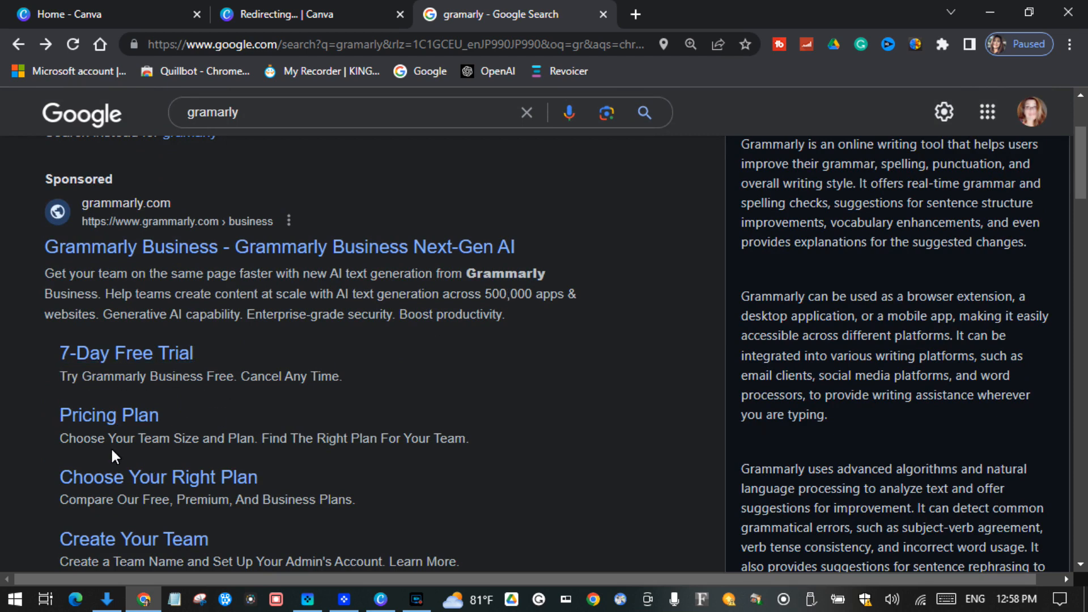
{"action": "left_click", "coordinate": [206, 253]}
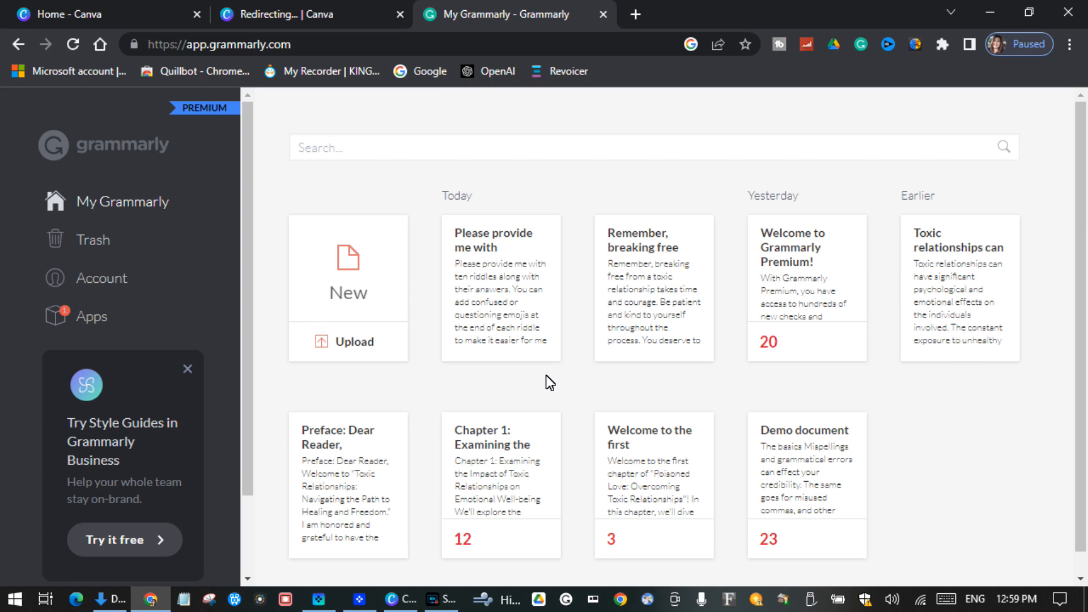
{"action": "left_click", "coordinate": [380, 250]}
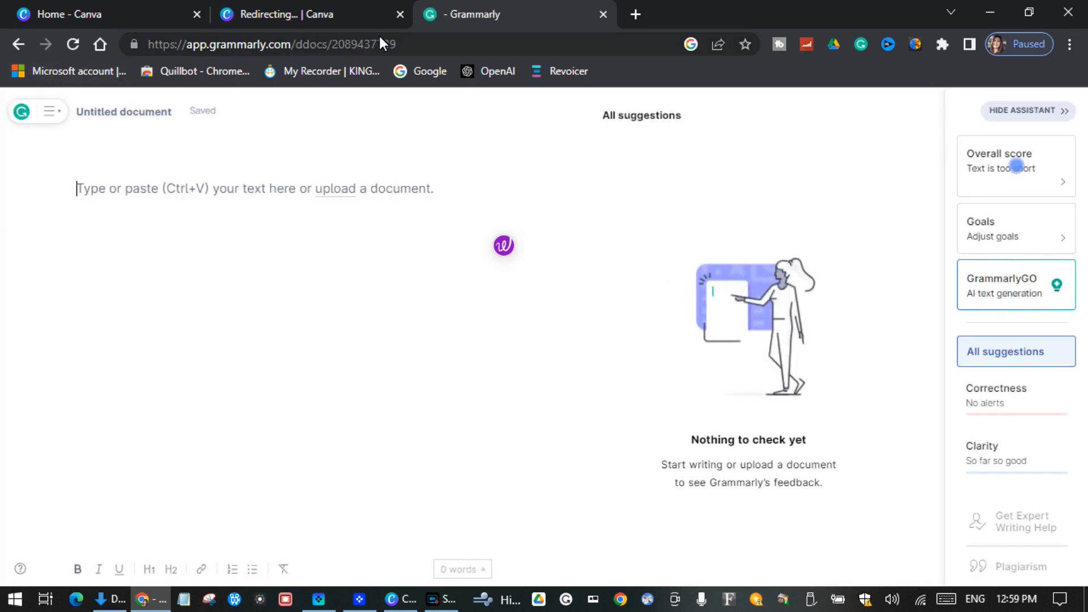
Step: Return to the Grammarly document and accept the writing goals with General domain, Knowledgeable audience and Neutral formality
{"action": "left_click", "coordinate": [292, 17]}
{"action": "left_click", "coordinate": [472, 11]}
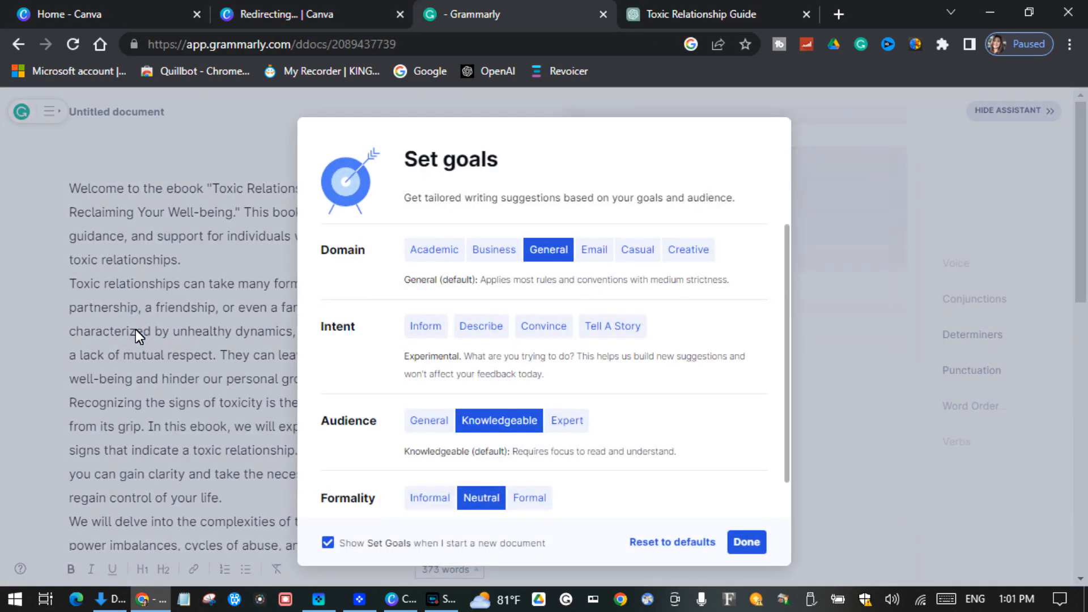
{"action": "left_click", "coordinate": [745, 541]}
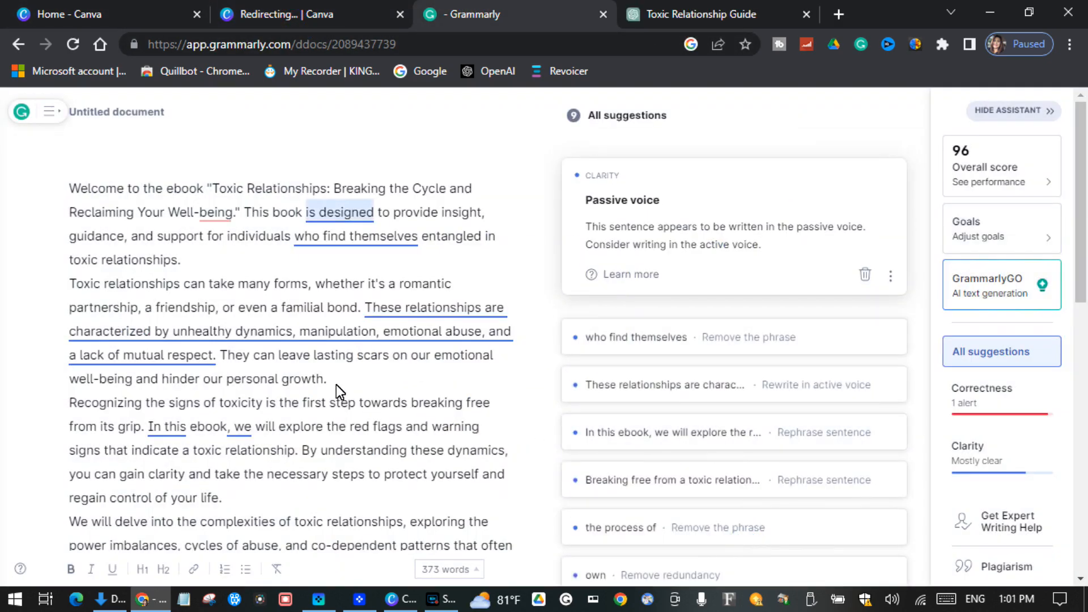
Step: Remove "who find themselves" as suggested and dismiss the passive voice suggestion for "is designed" in the opening paragraph
{"action": "left_click", "coordinate": [630, 337]}
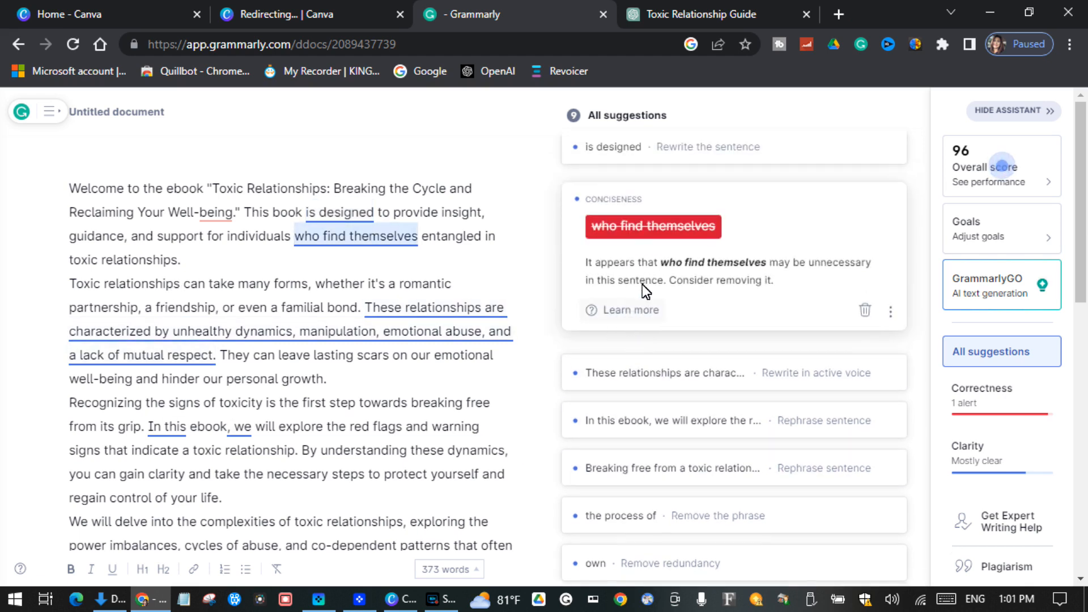
{"action": "left_click", "coordinate": [653, 228]}
{"action": "left_click", "coordinate": [610, 146]}
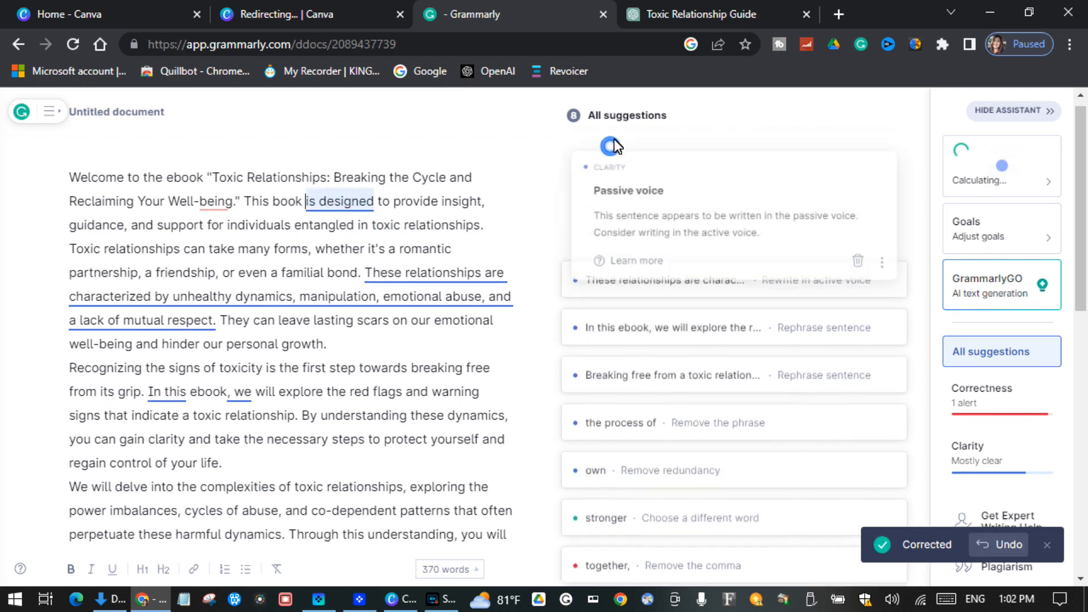
{"action": "left_click", "coordinate": [863, 271]}
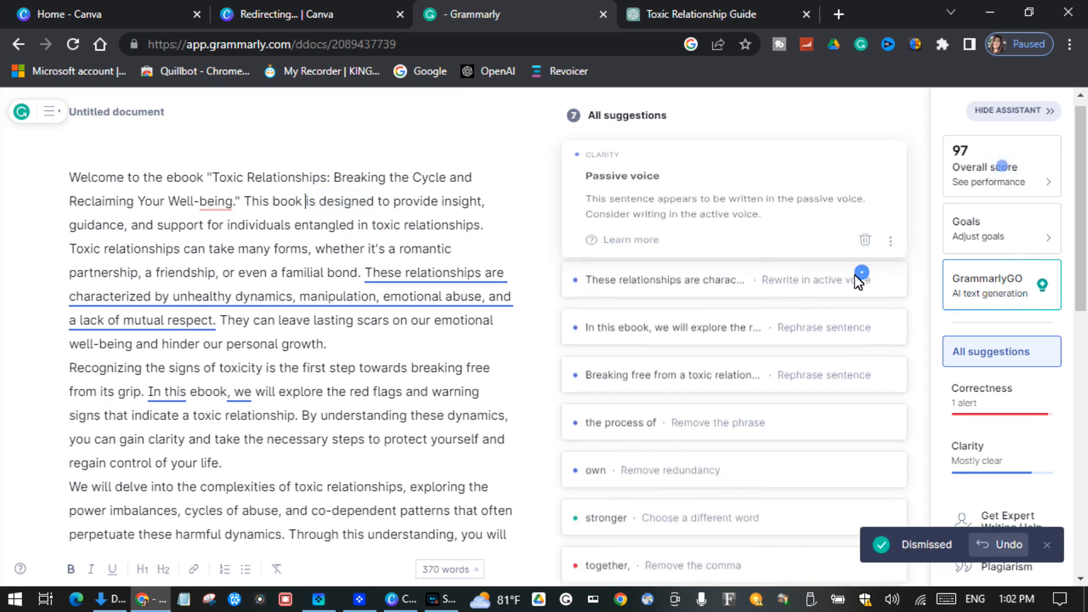
Step: Accept the active-voice rewrite of "These relationships are characterized" and the clarity rewrite of "In this ebook, we will explore"
{"action": "left_click", "coordinate": [618, 160]}
{"action": "left_click", "coordinate": [674, 345]}
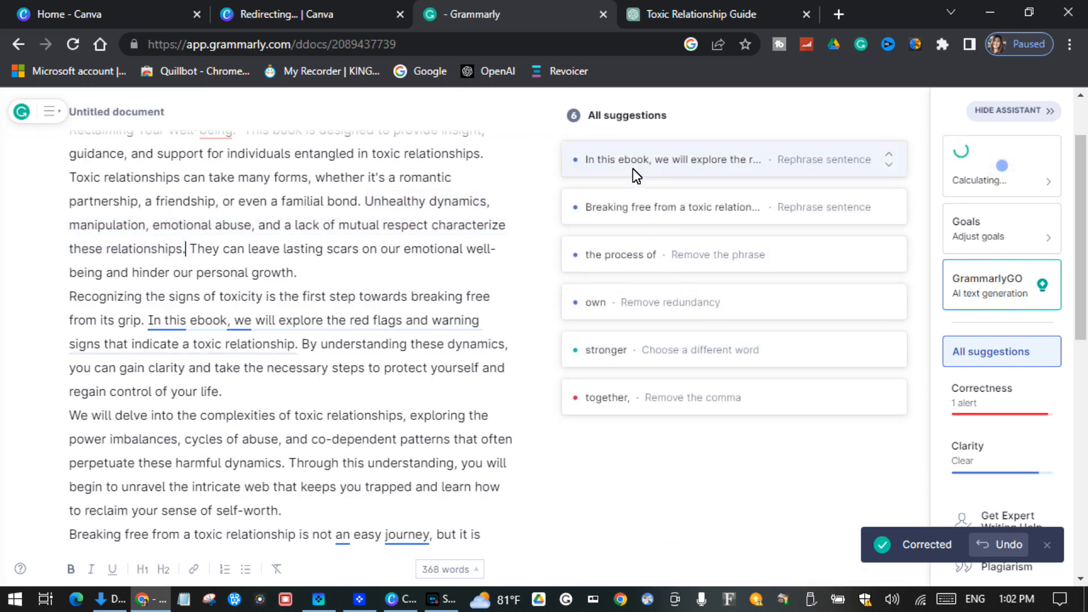
{"action": "left_click", "coordinate": [633, 170]}
{"action": "left_click", "coordinate": [660, 291]}
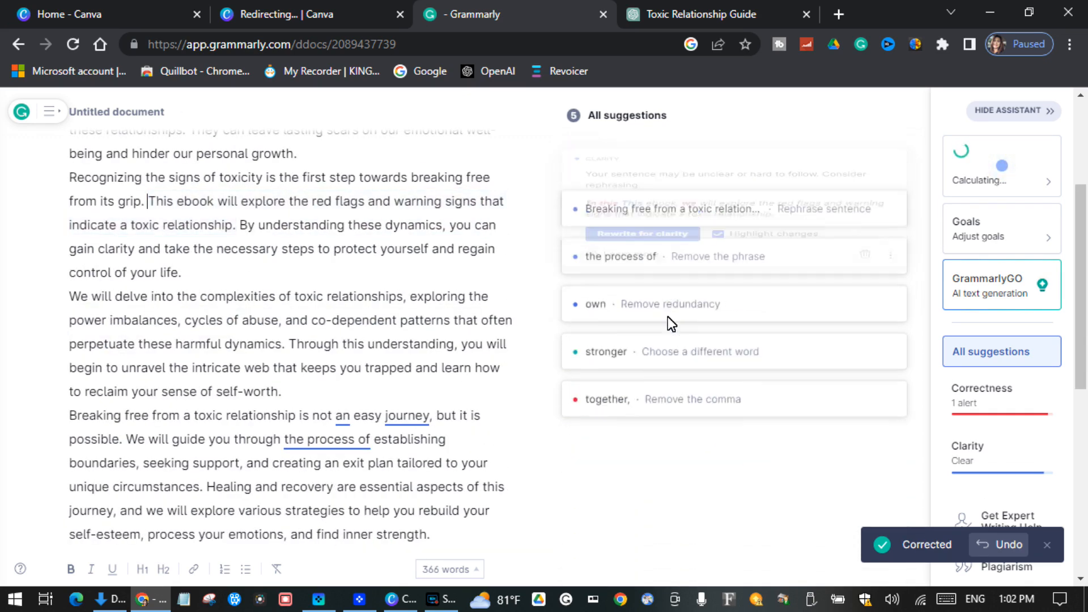
Step: Rewrite the "Breaking free from a toxic relationship" sentence to say "is not easy" and remove "the process of"
{"action": "left_click", "coordinate": [638, 161]}
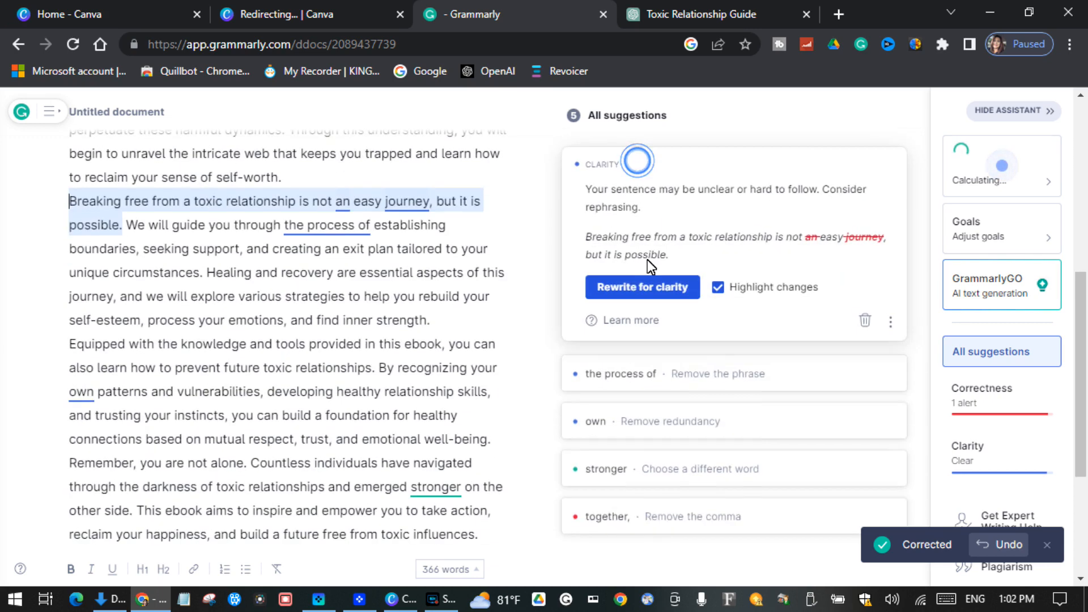
{"action": "left_click", "coordinate": [628, 287]}
{"action": "left_click", "coordinate": [612, 167]}
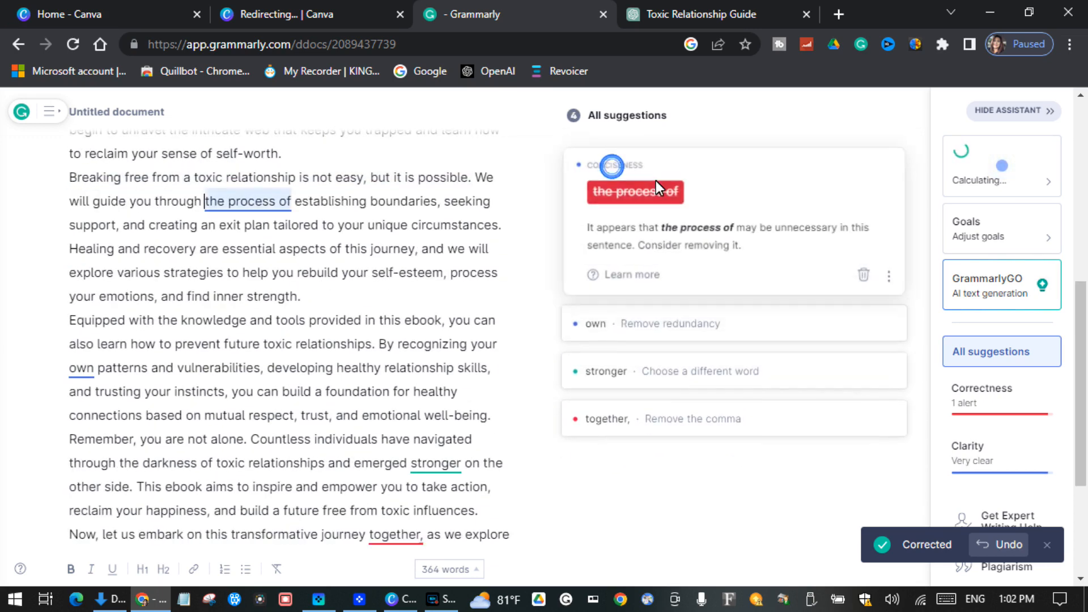
{"action": "left_click", "coordinate": [618, 195]}
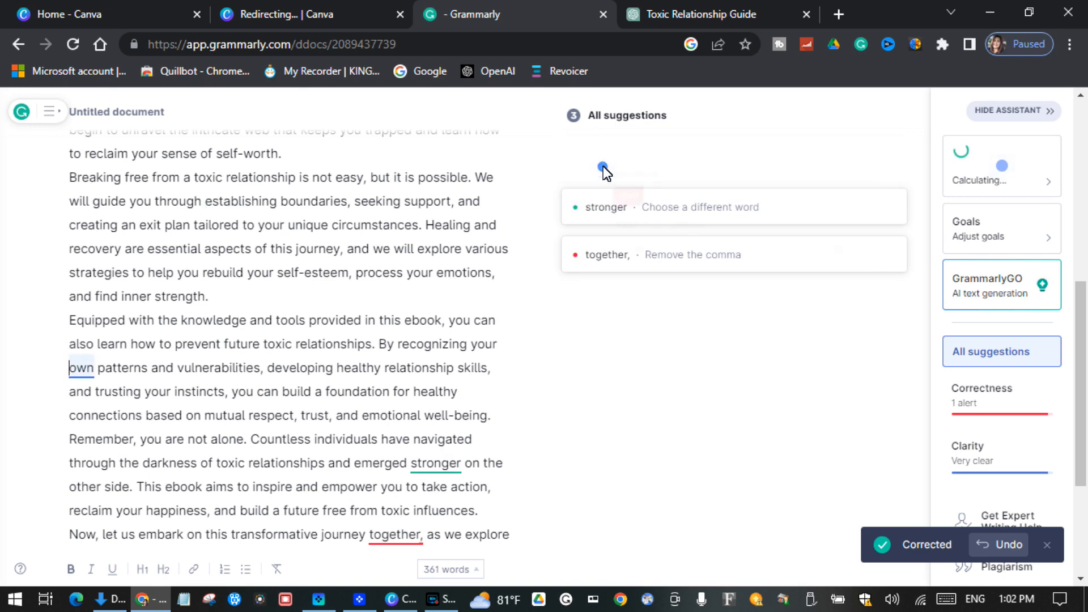
Step: Accept the suggested removals of "own" before "patterns" and "a foundation for" before "healthy connections"
{"action": "left_click", "coordinate": [603, 166]}
{"action": "left_click", "coordinate": [603, 192]}
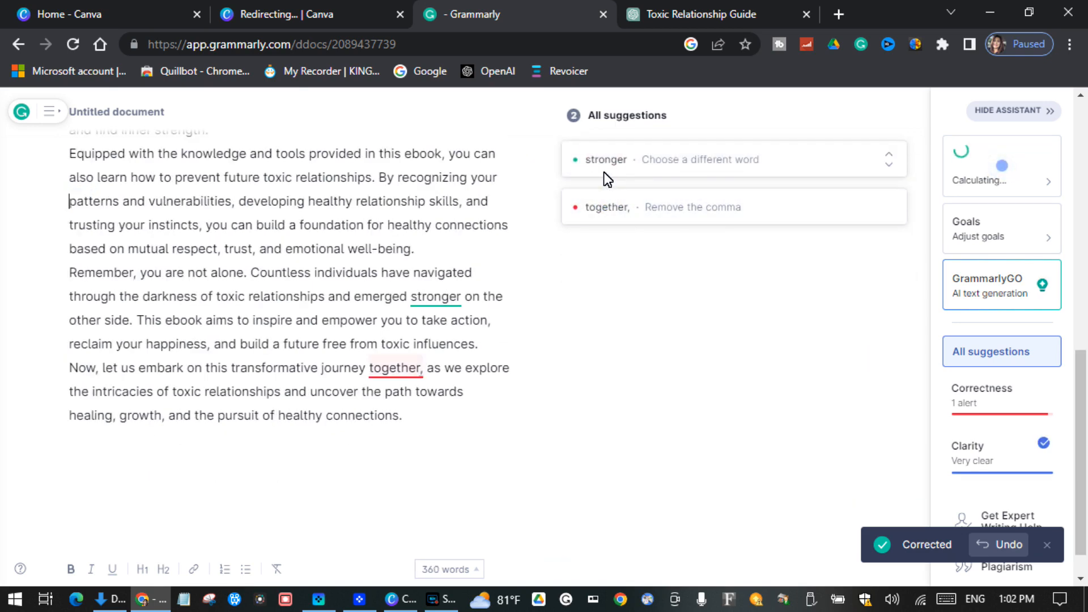
{"action": "left_click", "coordinate": [627, 162]}
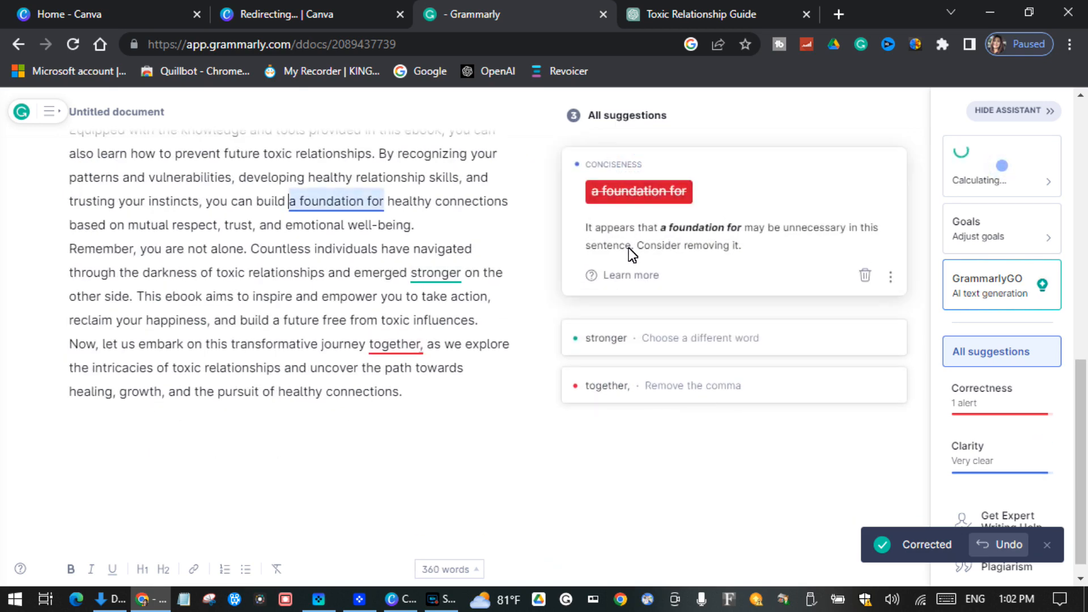
{"action": "left_click", "coordinate": [644, 198]}
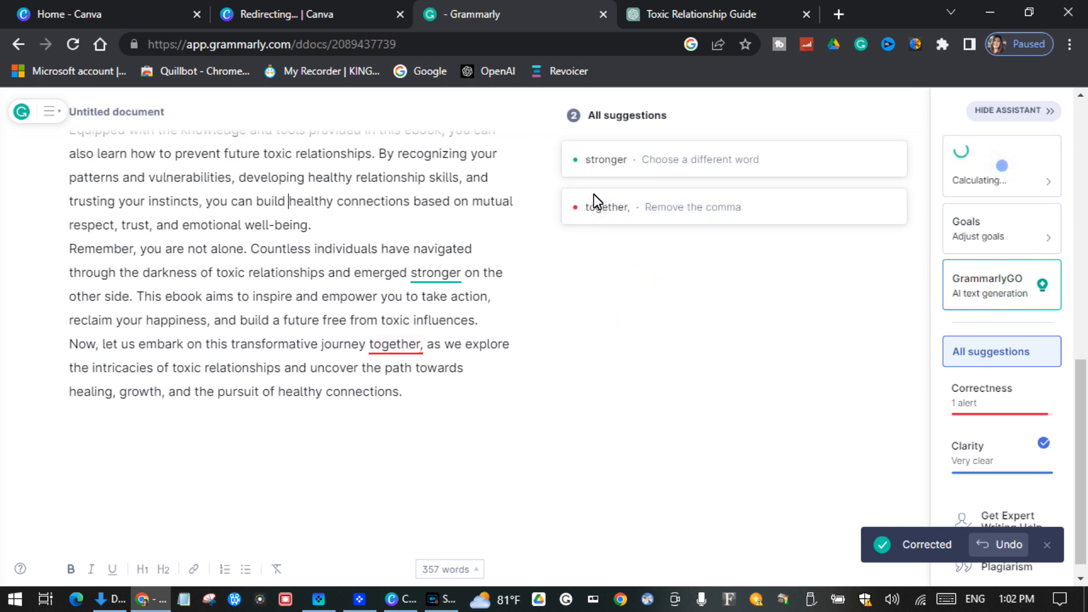
Step: Replace "stronger" with "more robust" and remove "through" before "the darkness of toxic relationships"
{"action": "left_click", "coordinate": [610, 166]}
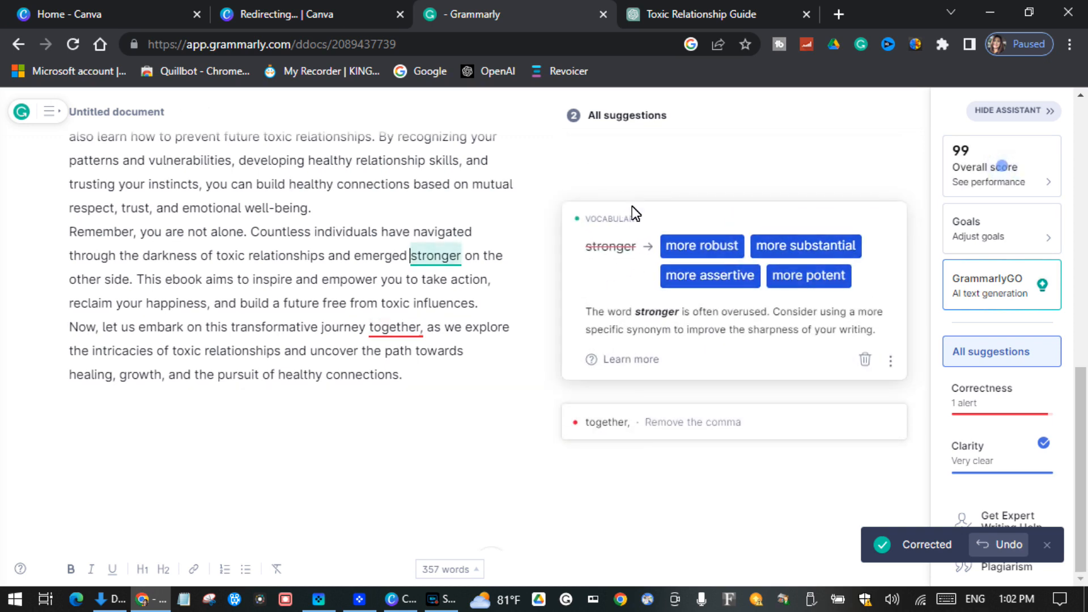
{"action": "left_click", "coordinate": [707, 247]}
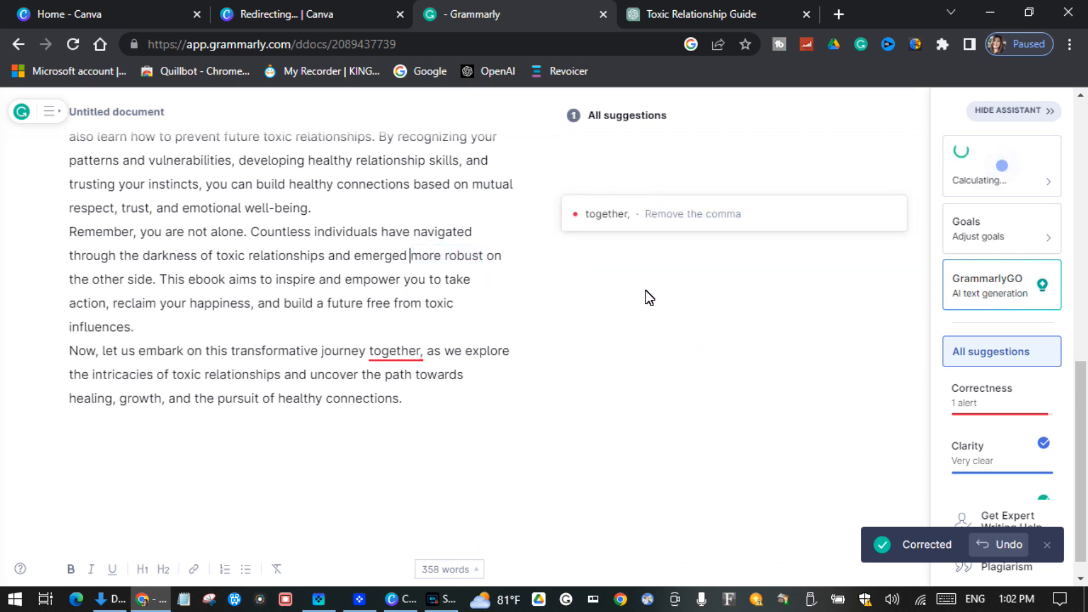
{"action": "left_click", "coordinate": [614, 218]}
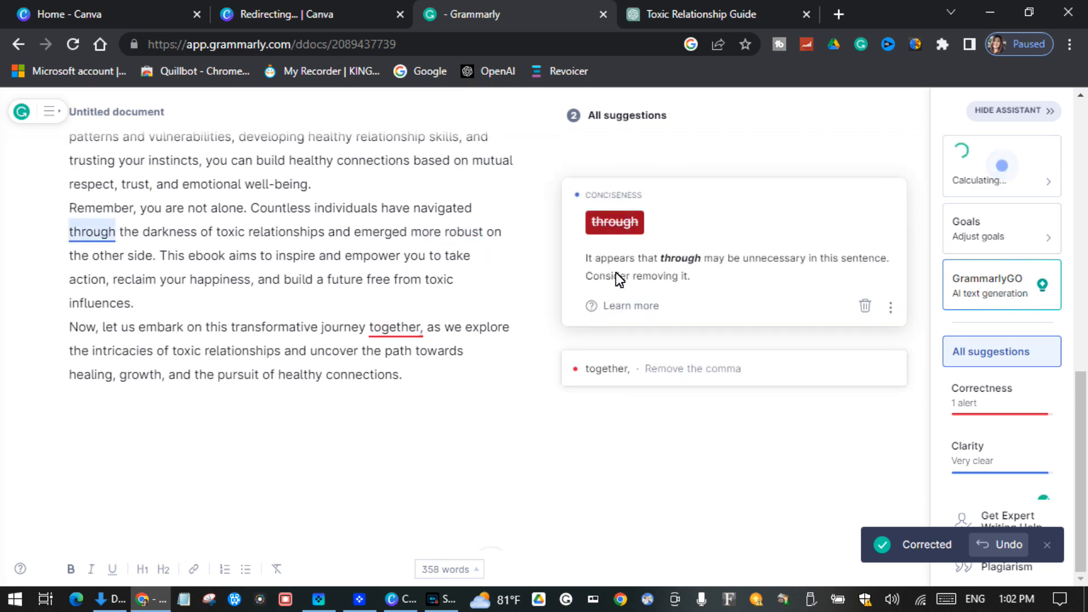
{"action": "left_click", "coordinate": [628, 222]}
Step: Remove the comma after "together" and change "towards" to "toward" in the closing paragraph
{"action": "left_click", "coordinate": [611, 221]}
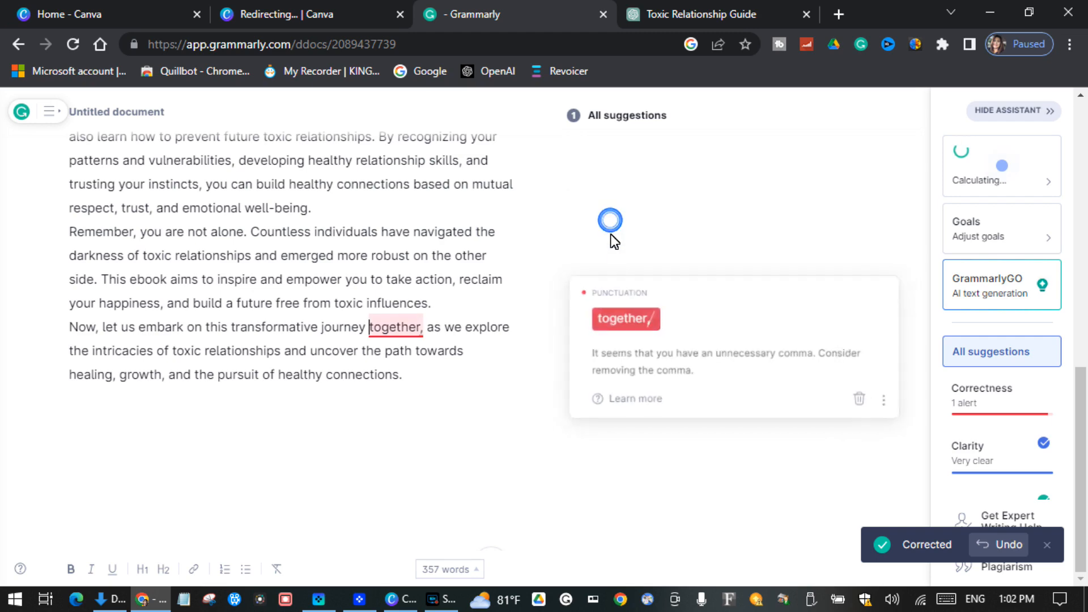
{"action": "left_click", "coordinate": [616, 324]}
{"action": "scroll", "coordinate": [130, 232], "scroll_direction": "up", "scroll_amount": 3}
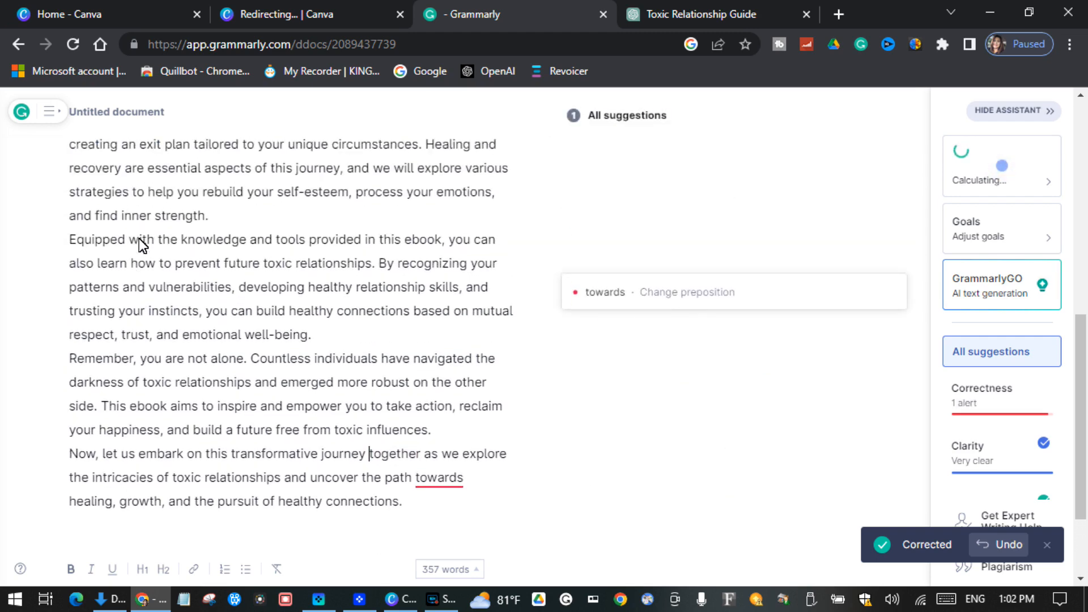
{"action": "scroll", "coordinate": [97, 192], "scroll_direction": "up", "scroll_amount": 5}
{"action": "scroll", "coordinate": [369, 301], "scroll_direction": "down", "scroll_amount": 8}
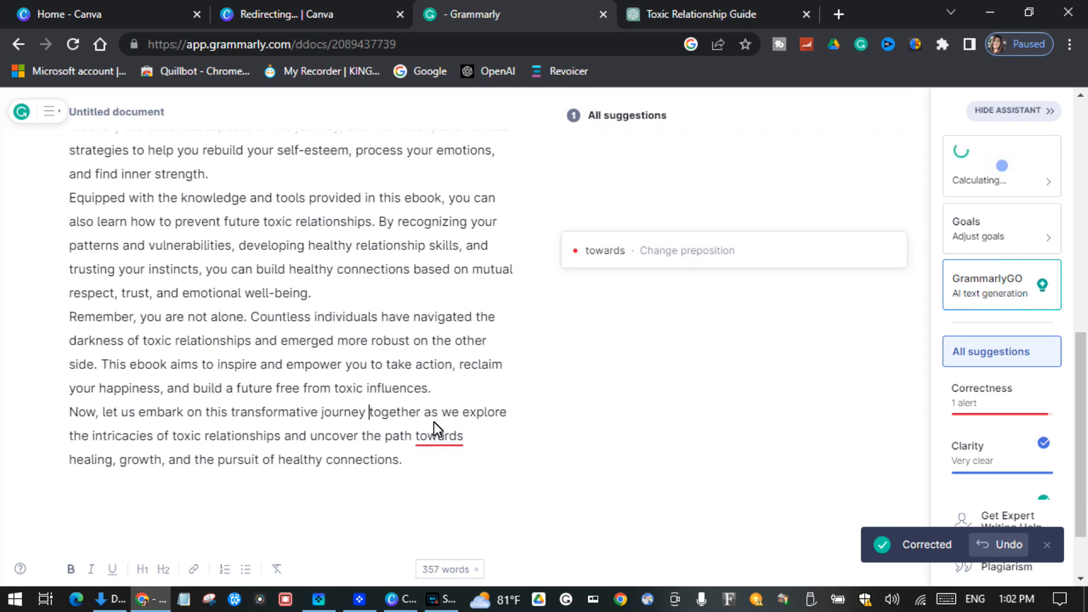
{"action": "left_click", "coordinate": [608, 260]}
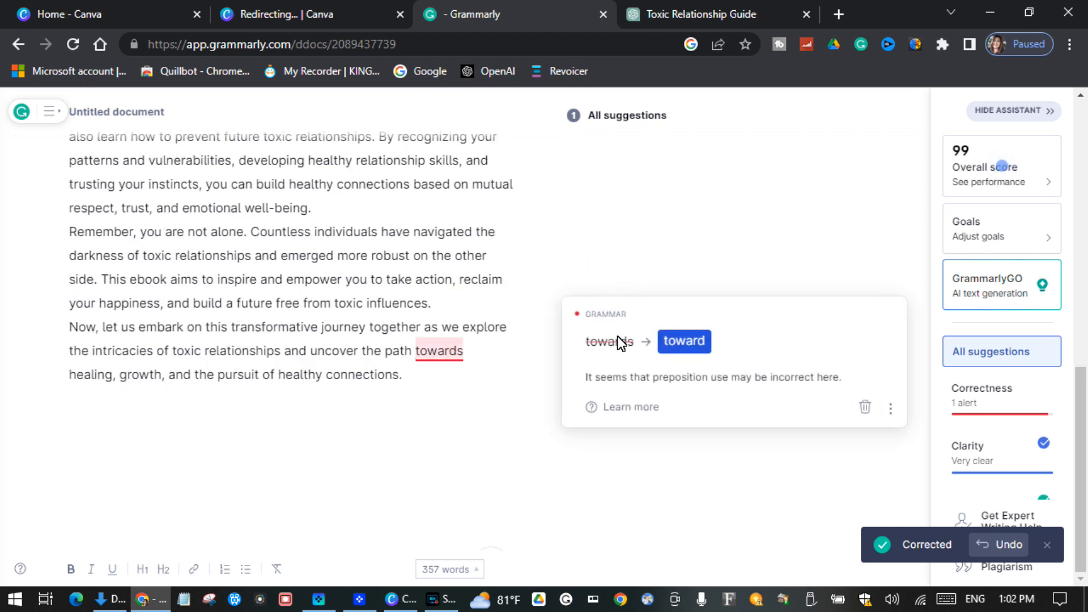
{"action": "left_click", "coordinate": [665, 346]}
Step: Dismiss the correction notice and run Grammarly's plagiarism check on the corrected introduction
{"action": "scroll", "coordinate": [425, 414], "scroll_direction": "up", "scroll_amount": 5}
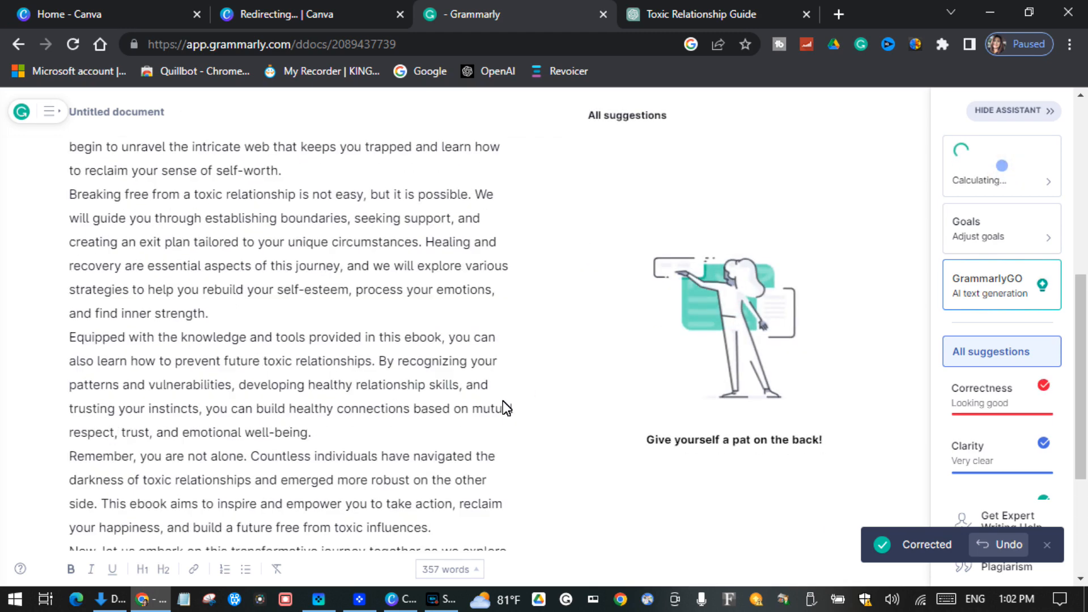
{"action": "scroll", "coordinate": [502, 399], "scroll_direction": "down", "scroll_amount": 3}
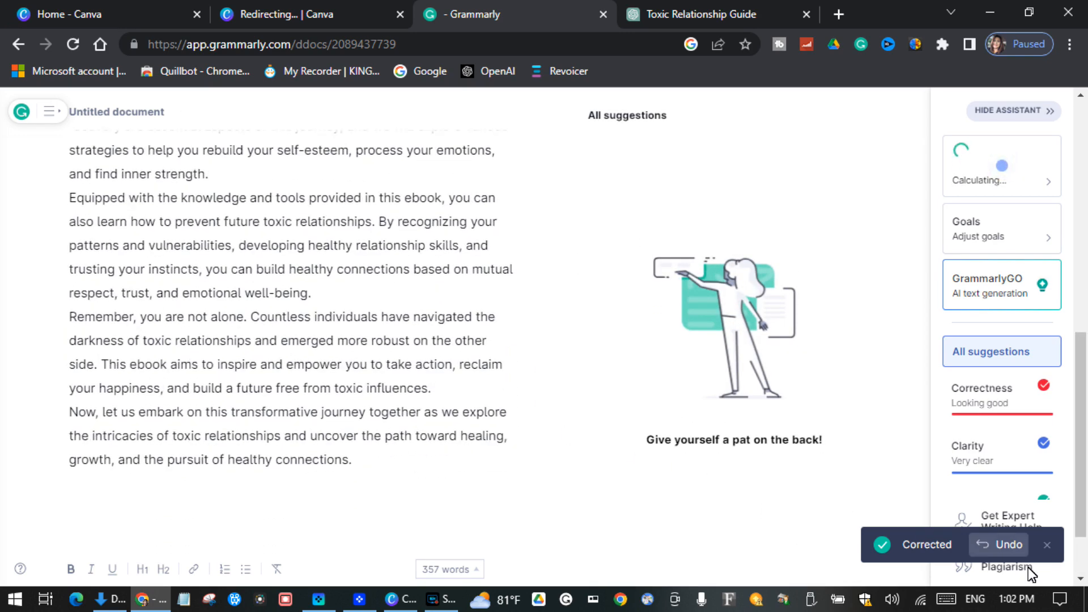
{"action": "left_click", "coordinate": [1046, 546]}
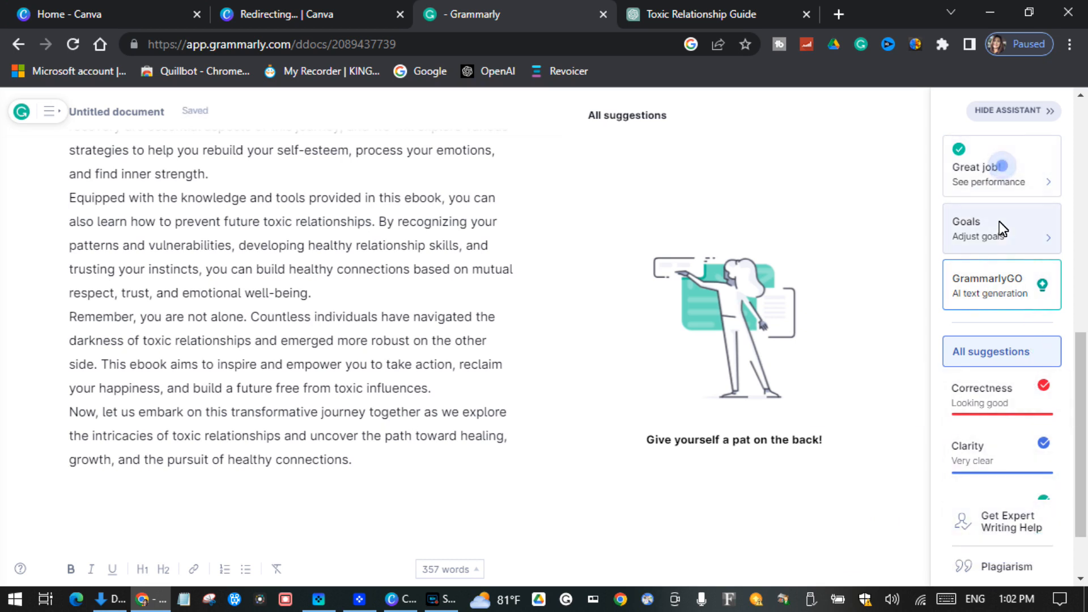
{"action": "left_click", "coordinate": [994, 567]}
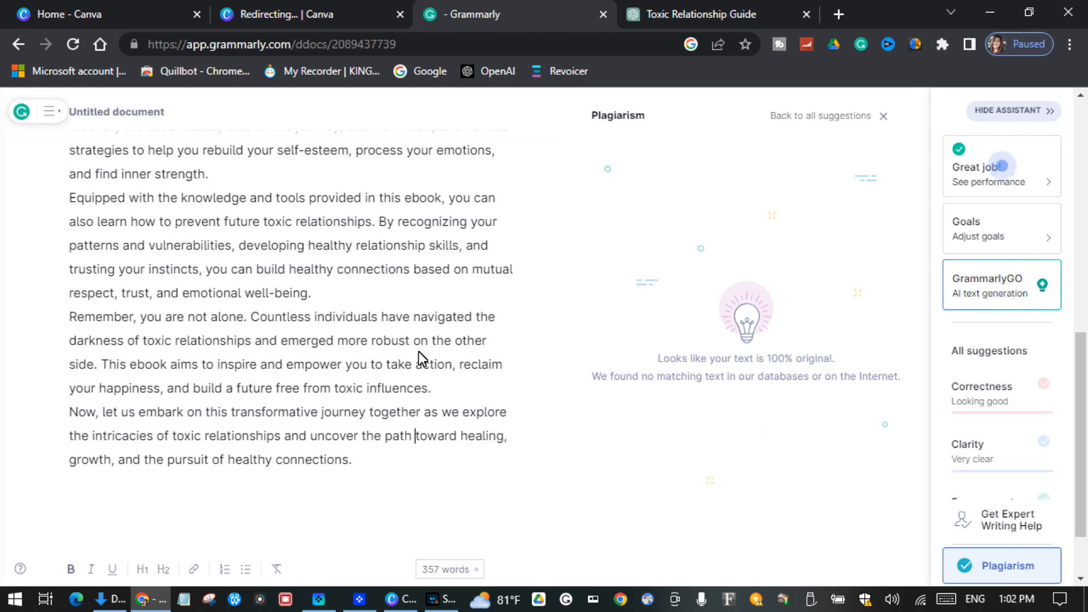
Step: Look through the corrected introduction in the Grammarly document and highlight its opening paragraph
{"action": "scroll", "coordinate": [387, 345], "scroll_direction": "up", "scroll_amount": 15}
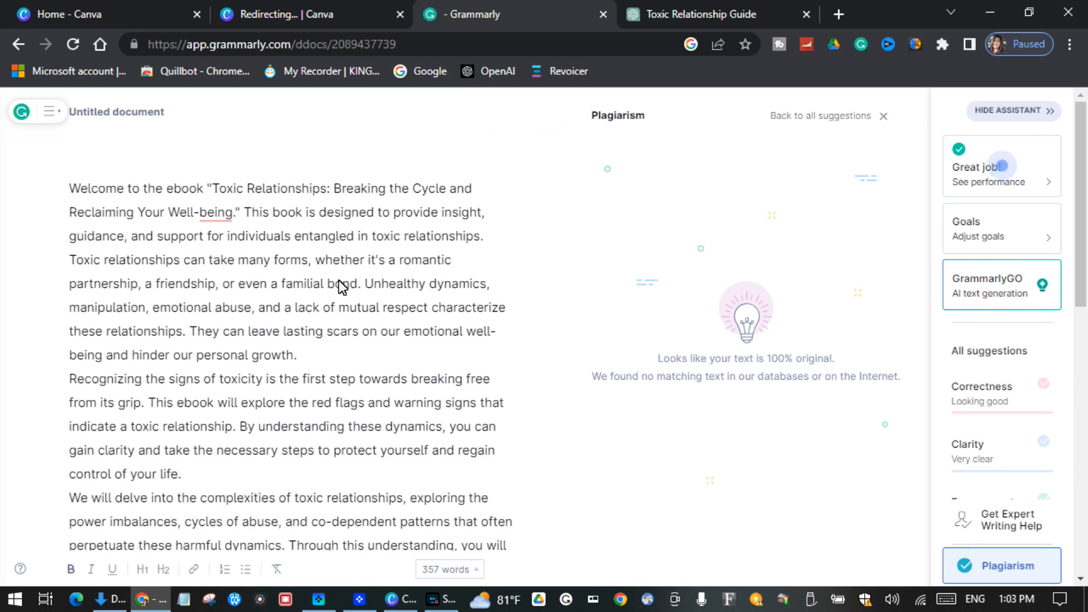
{"action": "scroll", "coordinate": [499, 318], "scroll_direction": "down", "scroll_amount": 12}
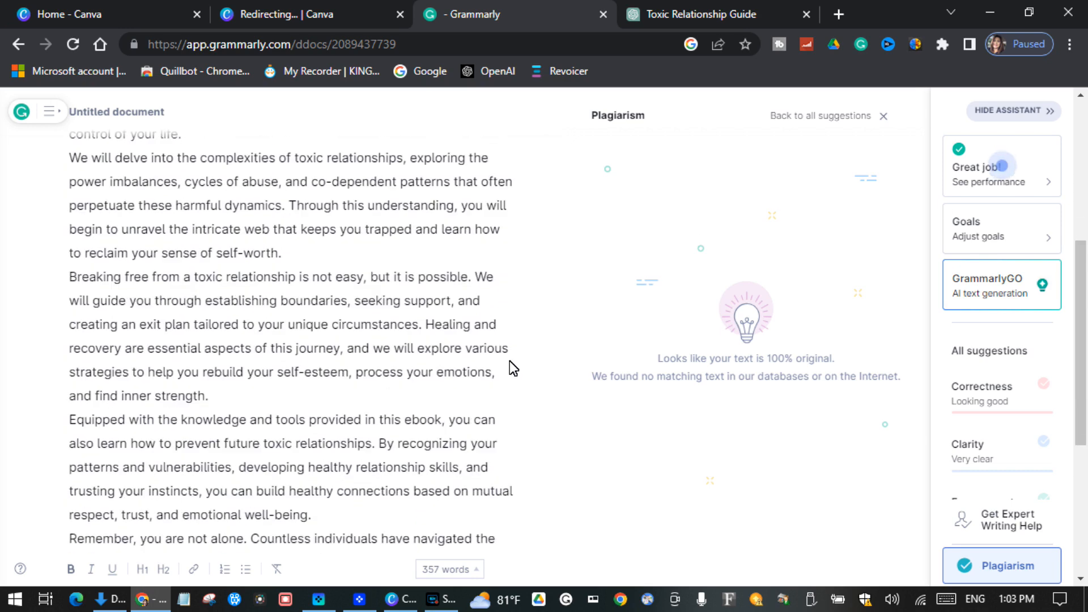
{"action": "scroll", "coordinate": [513, 374], "scroll_direction": "up", "scroll_amount": 4}
{"action": "scroll", "coordinate": [105, 213], "scroll_direction": "up", "scroll_amount": 5}
{"action": "scroll", "coordinate": [74, 182], "scroll_direction": "up", "scroll_amount": 2}
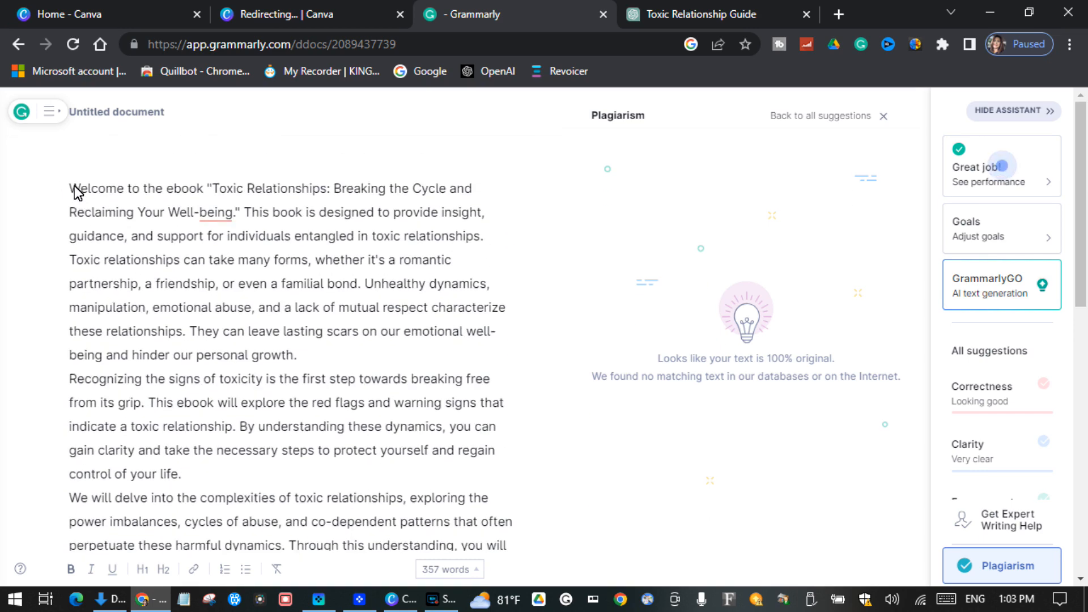
{"action": "left_click_drag", "start_coordinate": [74, 185], "coordinate": [455, 259]}
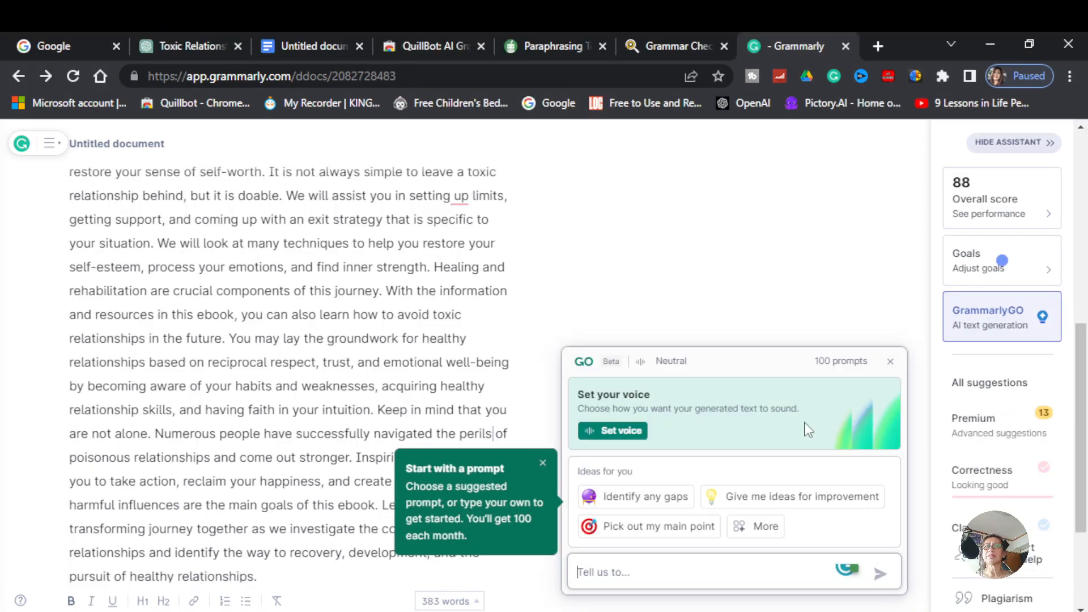